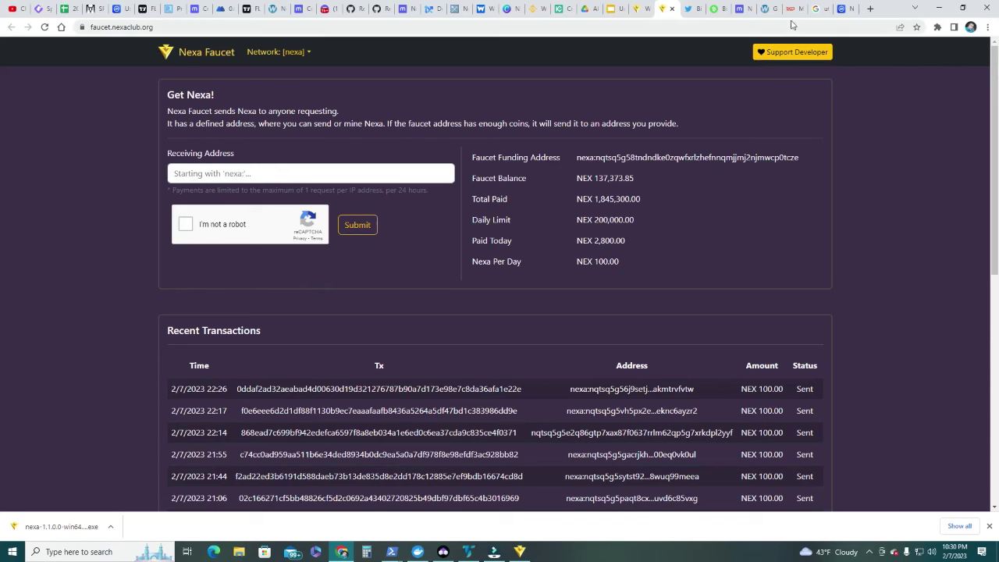
Switch to the Nexa wallet and open its list of receiving addresses
{"action": "left_click", "coordinate": [516, 551]}
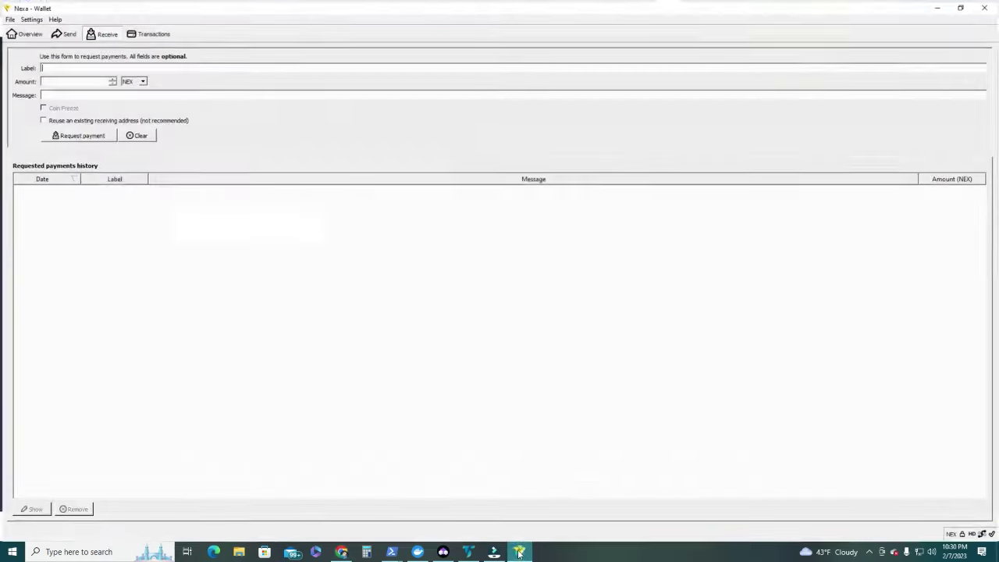
{"action": "left_click", "coordinate": [9, 17]}
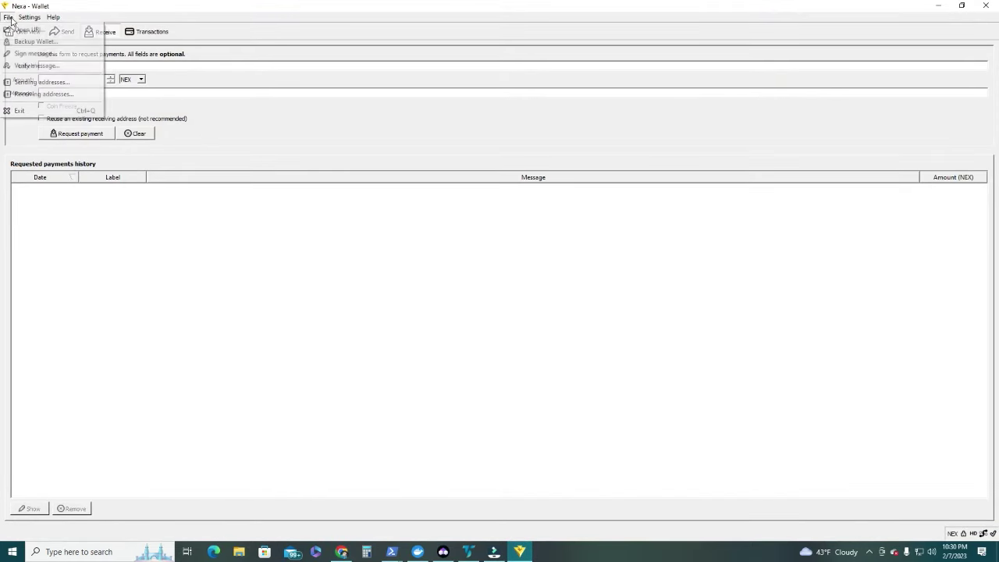
{"action": "left_click", "coordinate": [44, 94]}
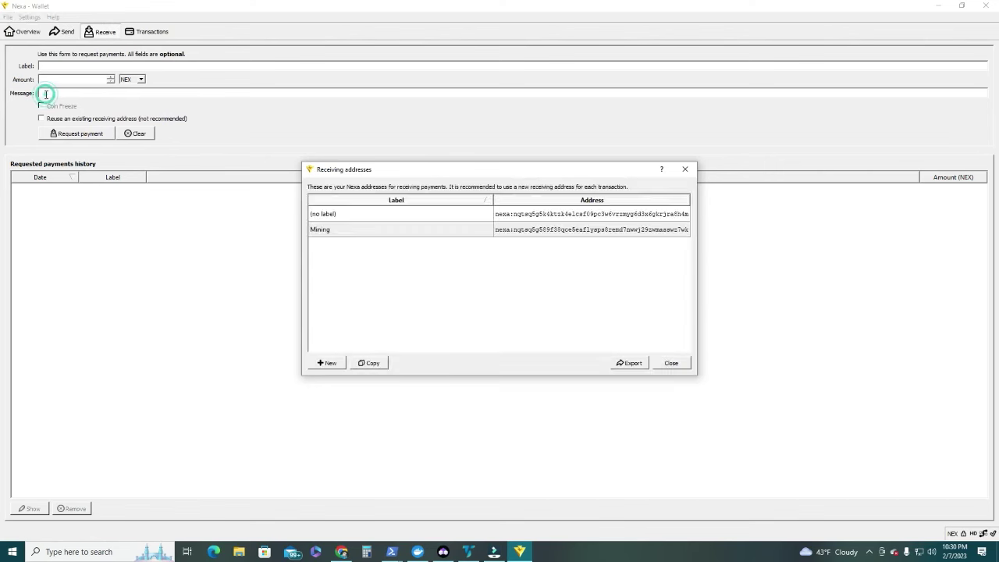
{"action": "left_click", "coordinate": [336, 365]}
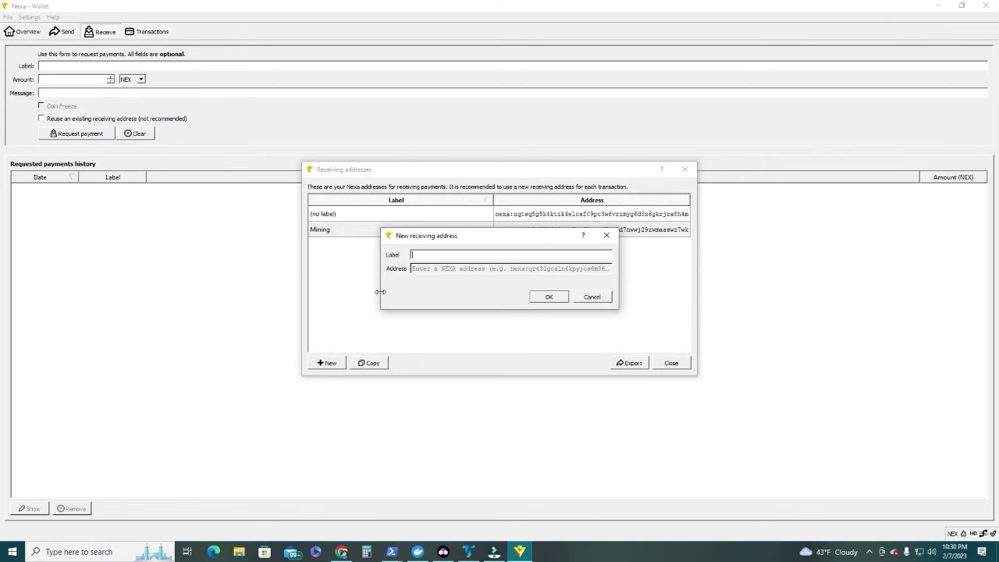
{"action": "type", "text": "Inital"}
{"action": "left_click", "coordinate": [593, 296]}
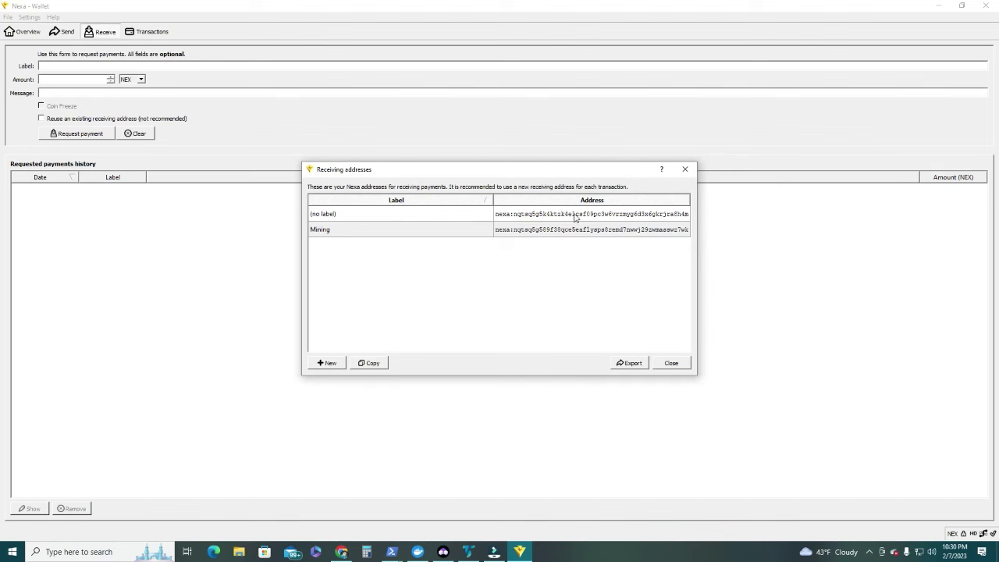
Copy the unlabelled receiving address, close the address list and return to the Nexa Faucet page
{"action": "left_click", "coordinate": [468, 219]}
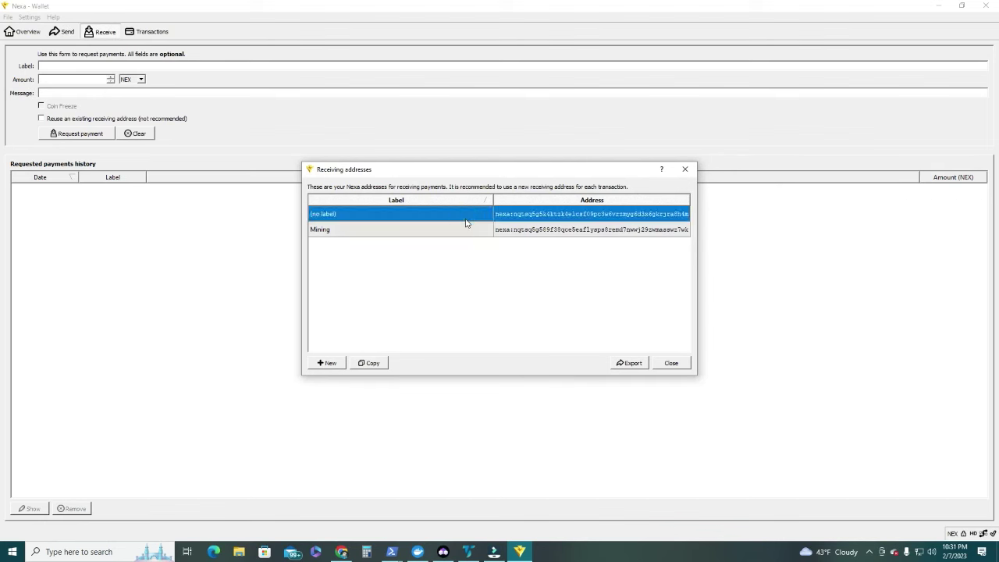
{"action": "left_click", "coordinate": [366, 365]}
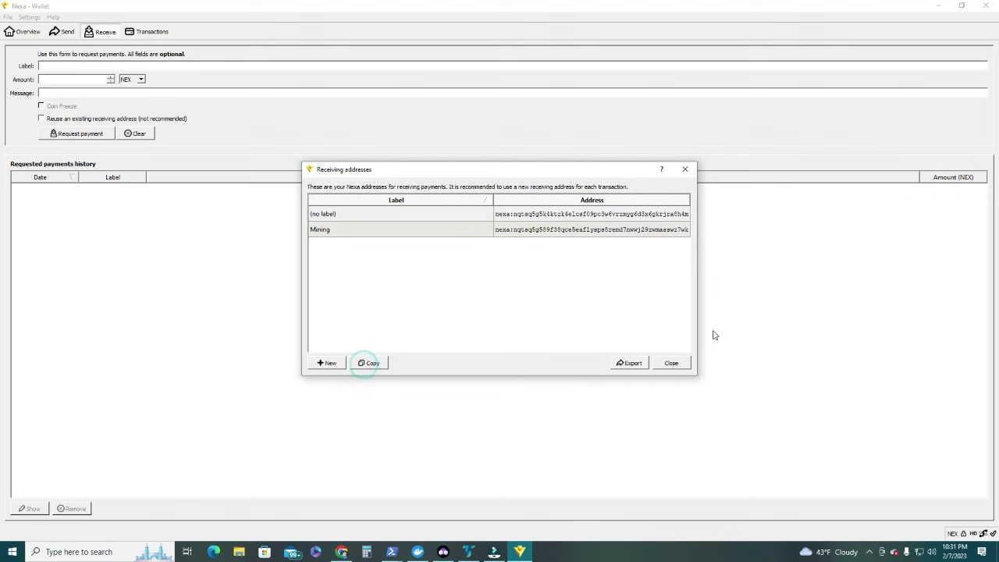
{"action": "left_click", "coordinate": [671, 363]}
{"action": "left_click", "coordinate": [939, 6]}
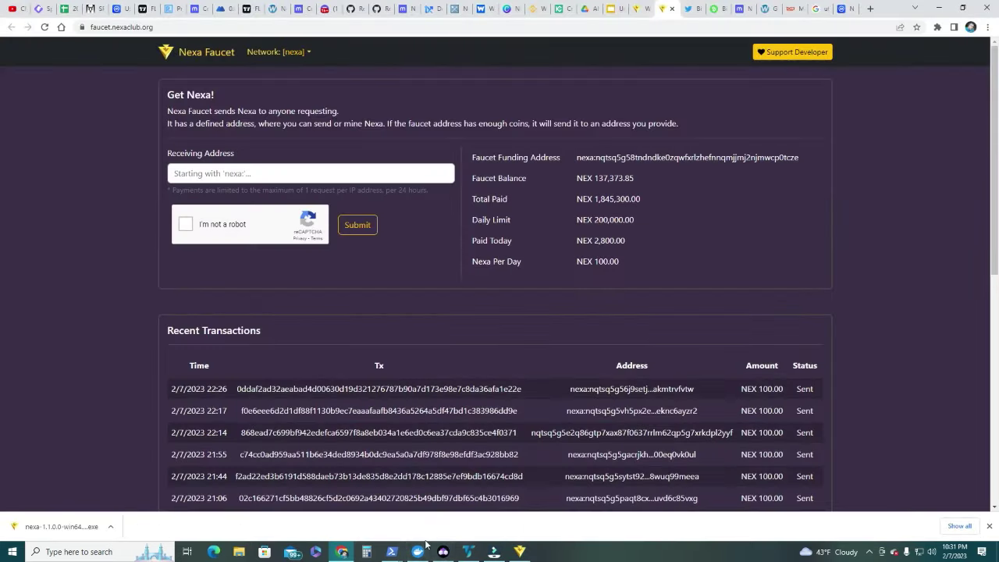
Paste the copied wallet address as the faucet's receiving address, complete the reCAPTCHA check and submit the request
{"action": "right_click", "coordinate": [196, 171]}
{"action": "left_click", "coordinate": [235, 251]}
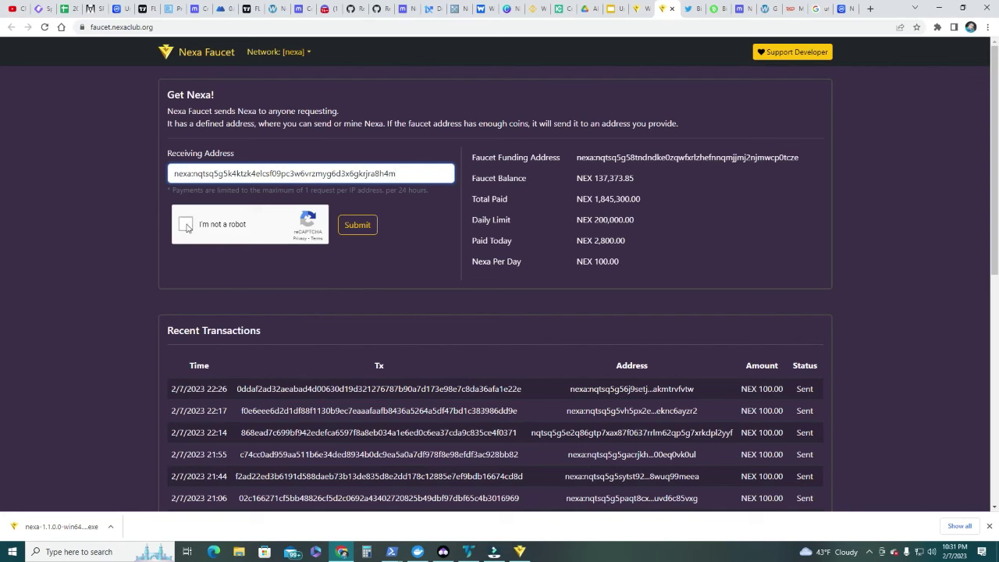
{"action": "left_click", "coordinate": [185, 225]}
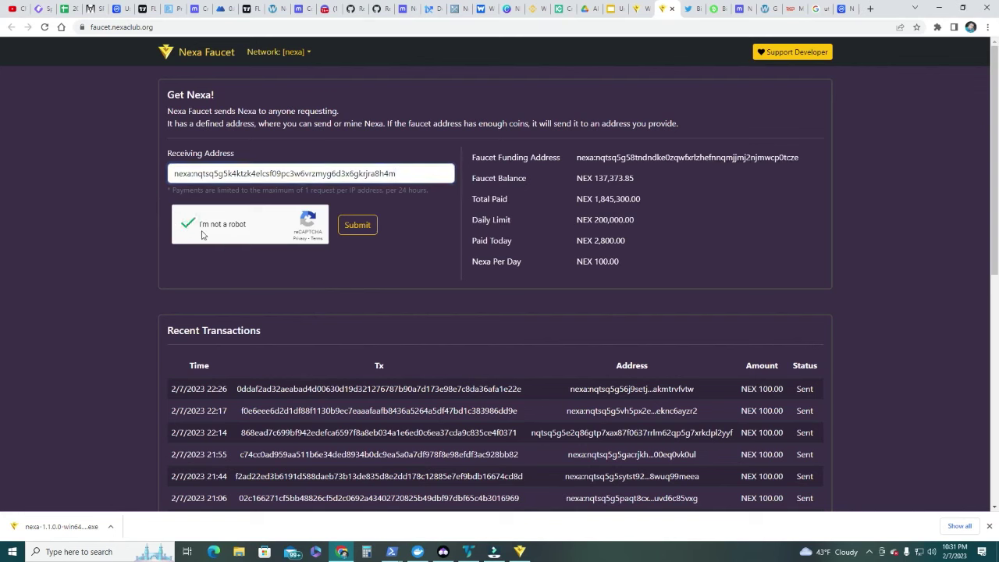
{"action": "left_click", "coordinate": [363, 231]}
Switch to the Nexa wallet and view its transaction list
{"action": "left_click", "coordinate": [520, 551]}
{"action": "left_click", "coordinate": [145, 28]}
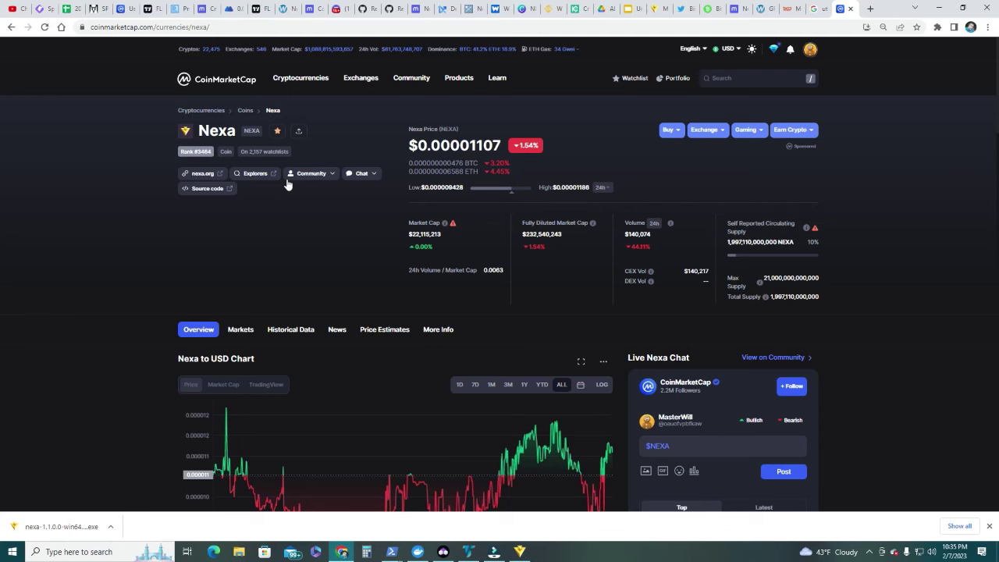
Examine Nexa's CoinMarketCap overview and show its USD price chart for the full ALL period
{"action": "mouse_move", "coordinate": [289, 178]}
{"action": "scroll", "coordinate": [136, 271], "scroll_direction": "down", "scroll_amount": 1}
{"action": "scroll", "coordinate": [135, 271], "scroll_direction": "down", "scroll_amount": 4}
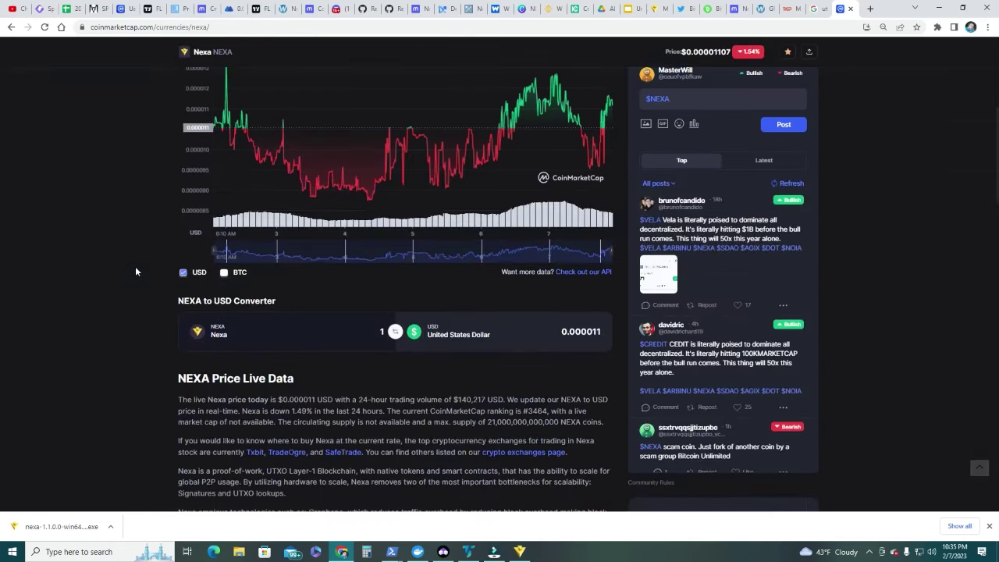
{"action": "scroll", "coordinate": [547, 225], "scroll_direction": "up", "scroll_amount": 2}
{"action": "left_click", "coordinate": [562, 215]}
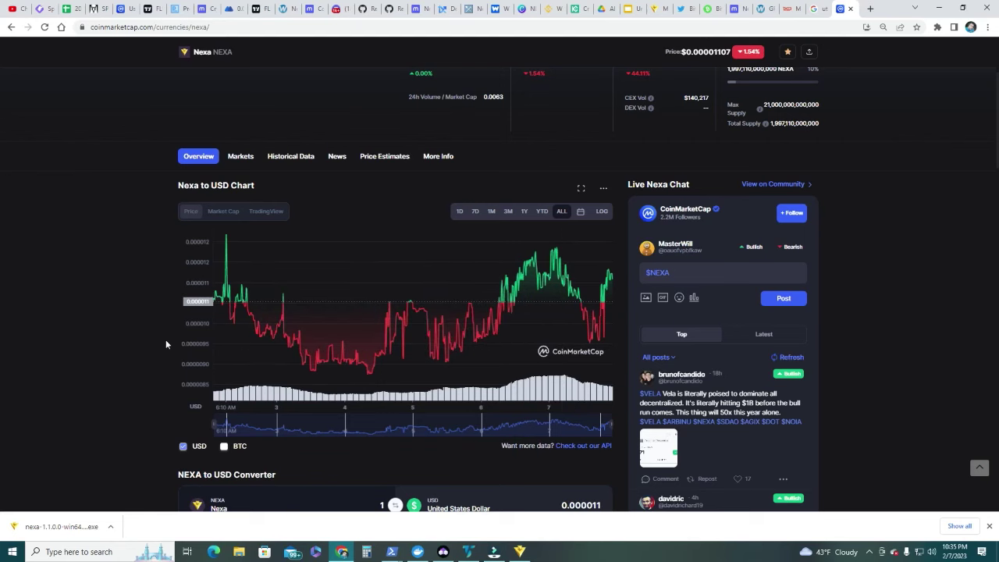
Sort the Nexa Markets table by highest volume and open the Txbit NEXA/USDT pair
{"action": "scroll", "coordinate": [163, 339], "scroll_direction": "down", "scroll_amount": 5}
{"action": "scroll", "coordinate": [162, 344], "scroll_direction": "down", "scroll_amount": 10}
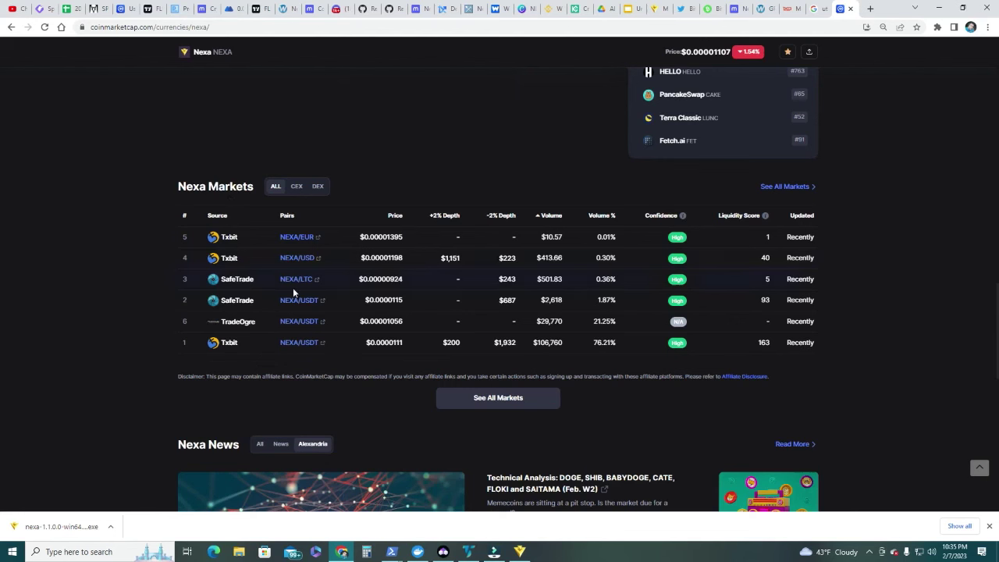
{"action": "left_click", "coordinate": [555, 216]}
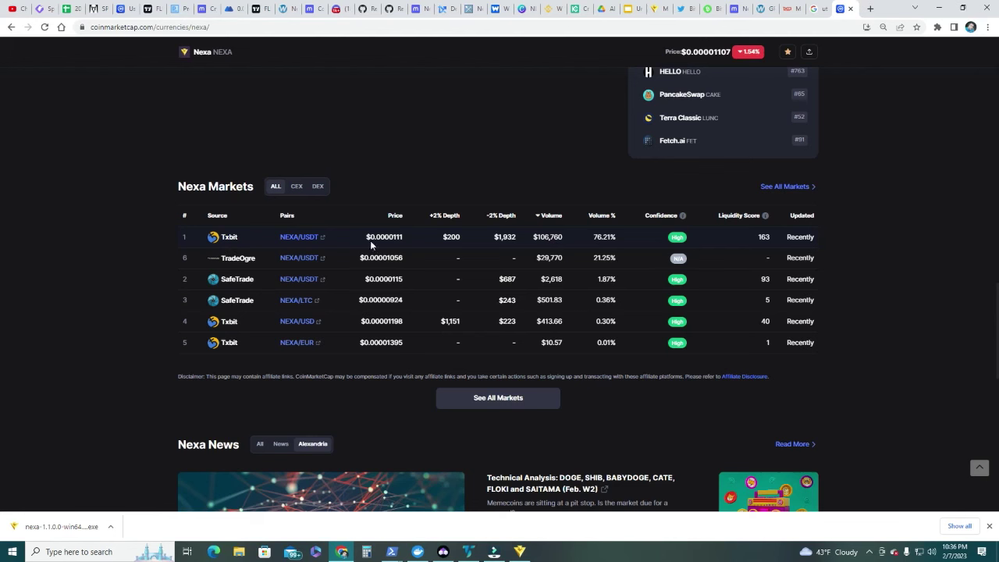
{"action": "left_click", "coordinate": [300, 241]}
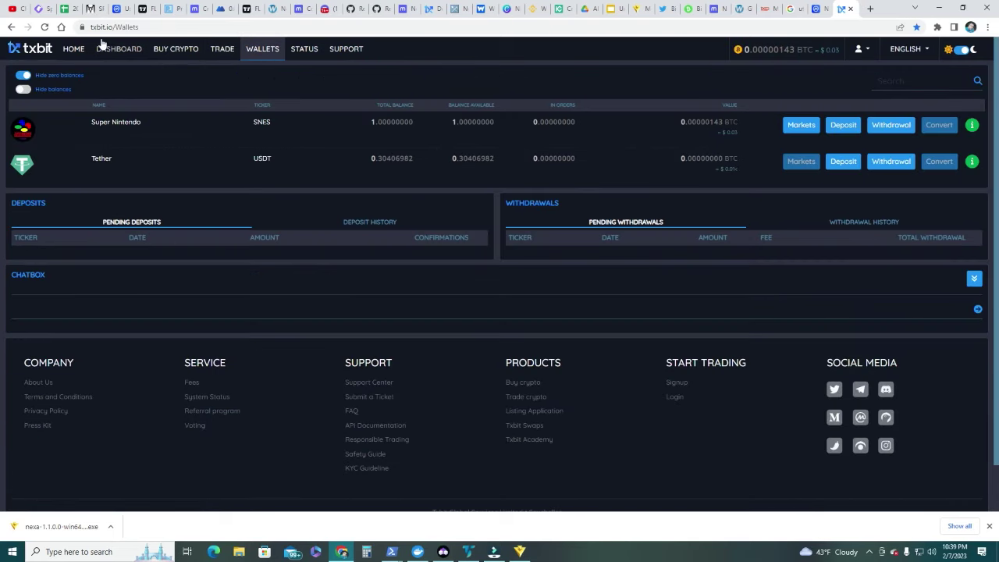
Open the Tether (USDT) deposit page from the Txbit wallets, acknowledge the BEP20 network warning and copy the deposit address
{"action": "left_click", "coordinate": [258, 49]}
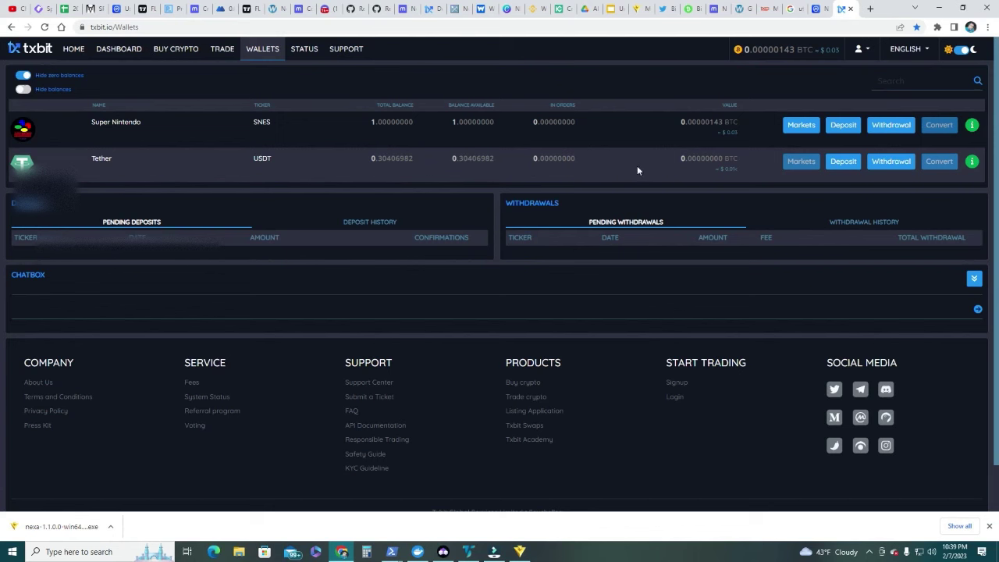
{"action": "left_click", "coordinate": [843, 161]}
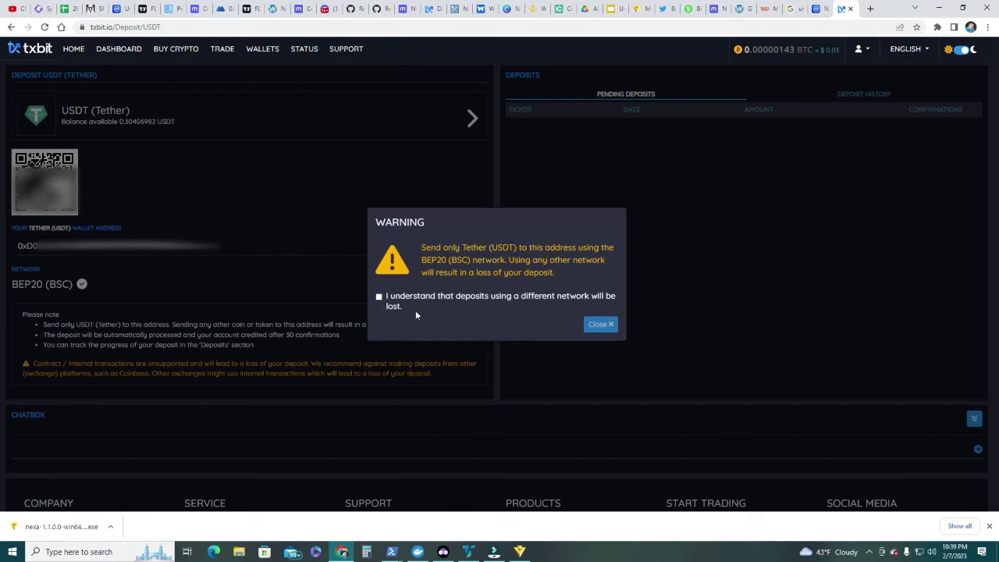
{"action": "left_click", "coordinate": [379, 298]}
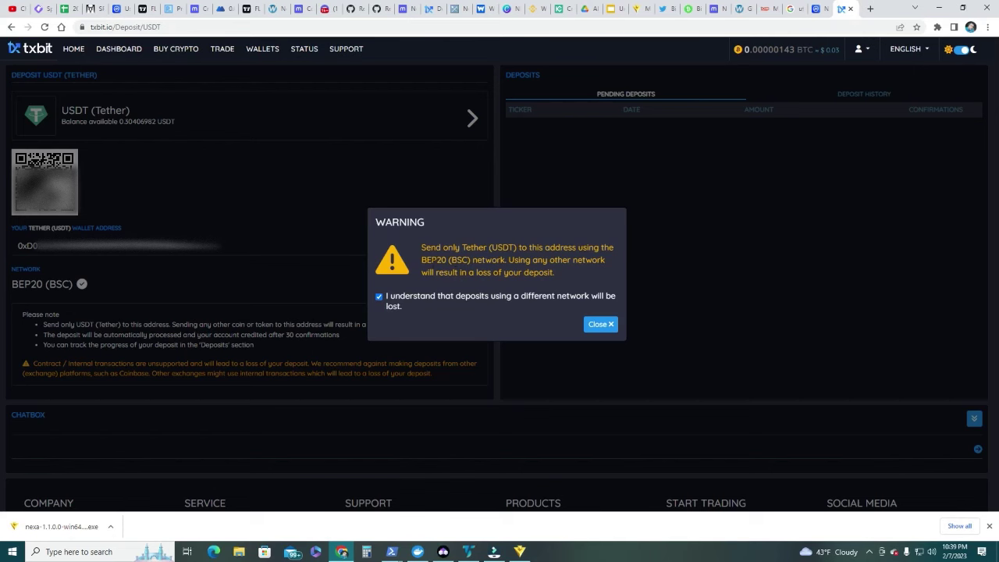
{"action": "left_click", "coordinate": [598, 324]}
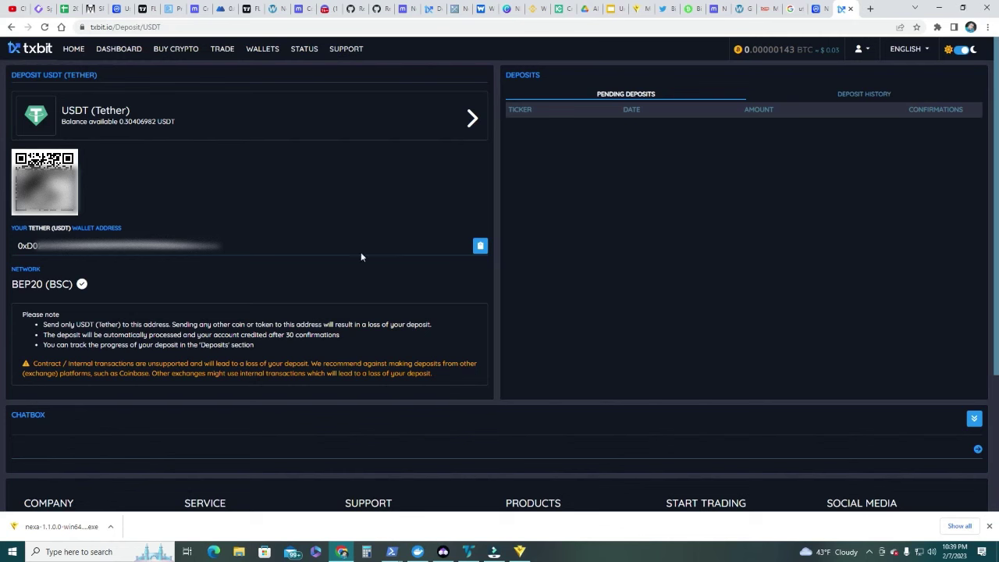
{"action": "left_click", "coordinate": [480, 246]}
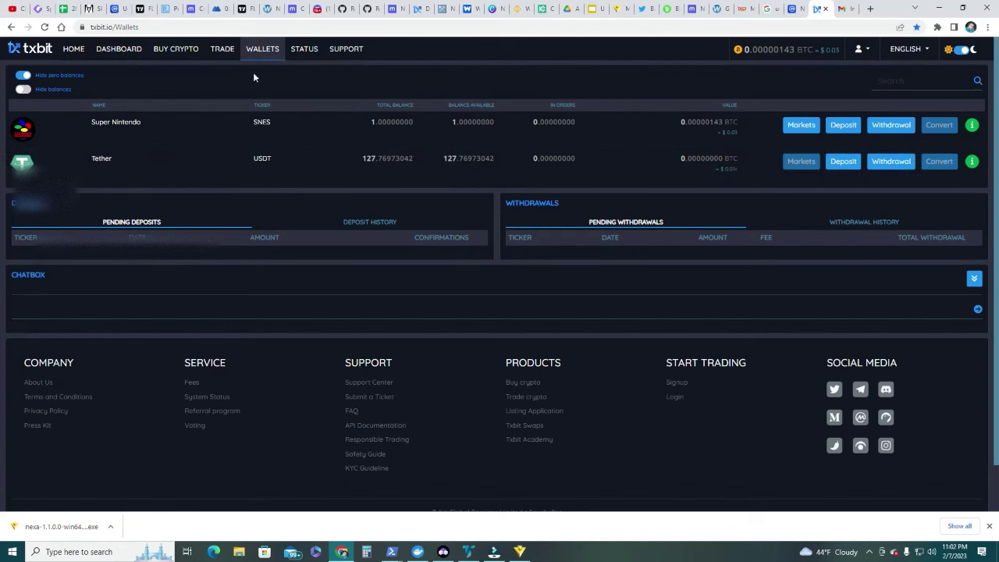
Open Txbit's trading page and choose Nexa among the USDT base markets
{"action": "left_click", "coordinate": [225, 51]}
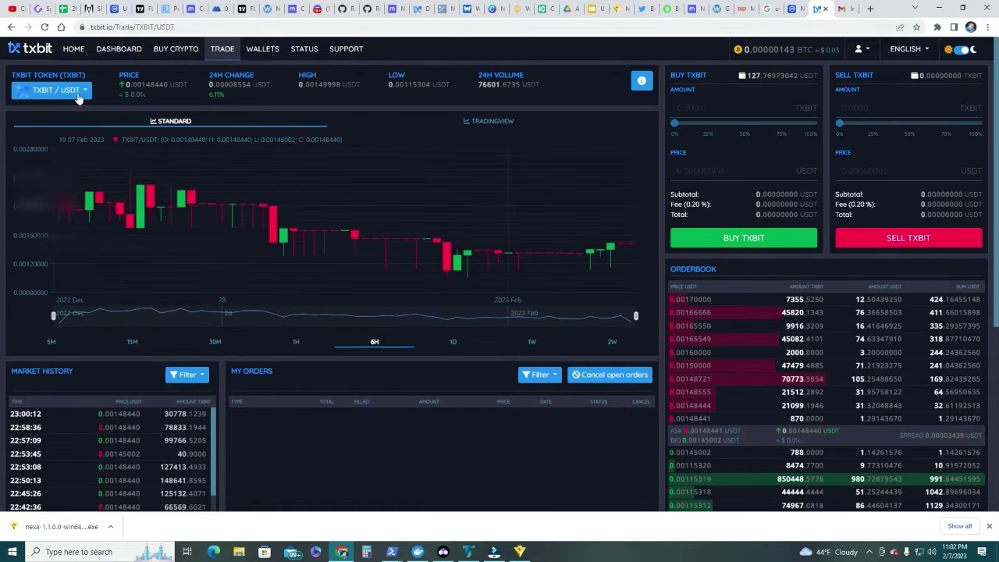
{"action": "left_click", "coordinate": [76, 93]}
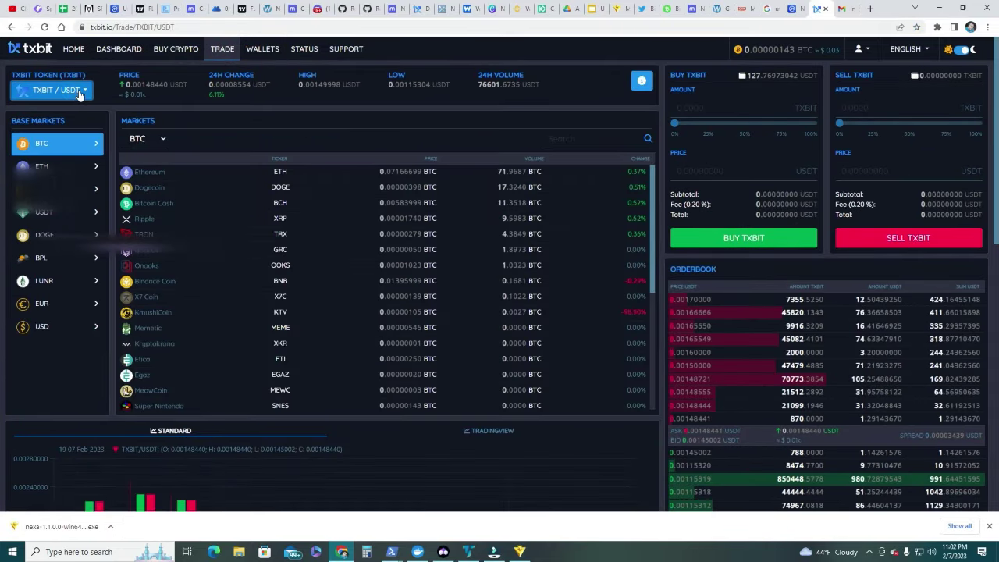
{"action": "left_click", "coordinate": [46, 217]}
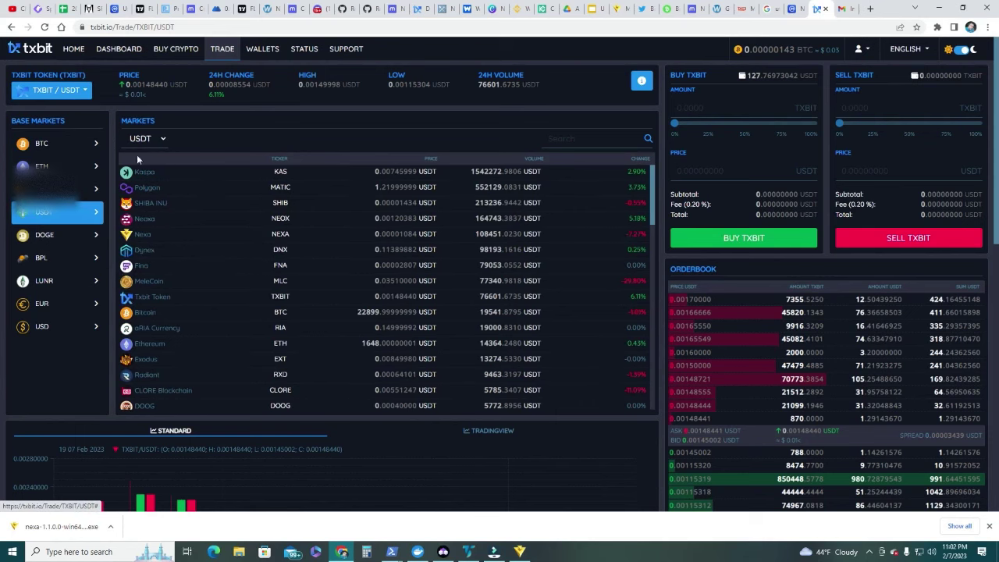
{"action": "left_click", "coordinate": [144, 235]}
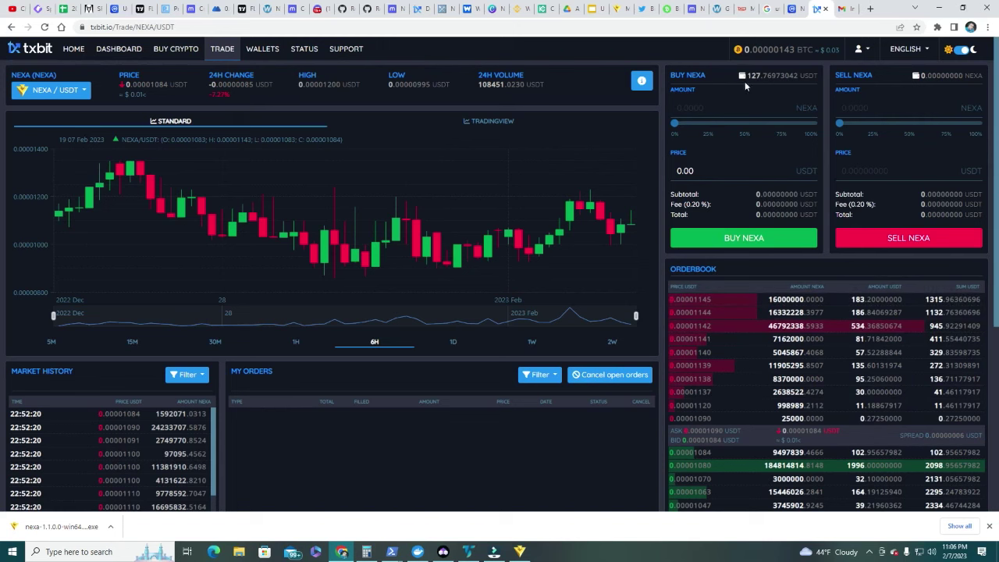
Open Calculator and enter the available USDT balance as 127.76
{"action": "left_click", "coordinate": [366, 552]}
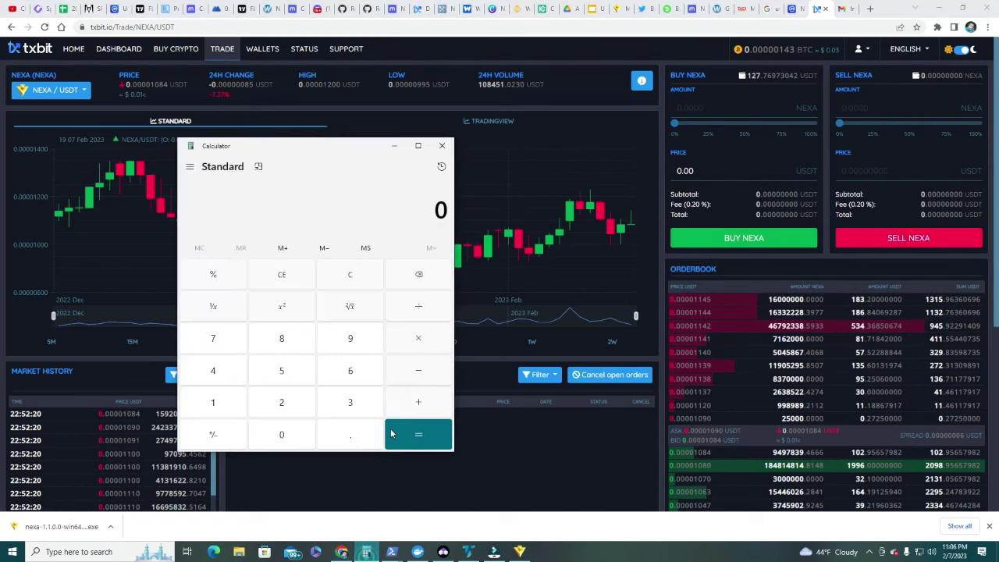
{"action": "left_click", "coordinate": [212, 407]}
{"action": "left_click", "coordinate": [271, 403]}
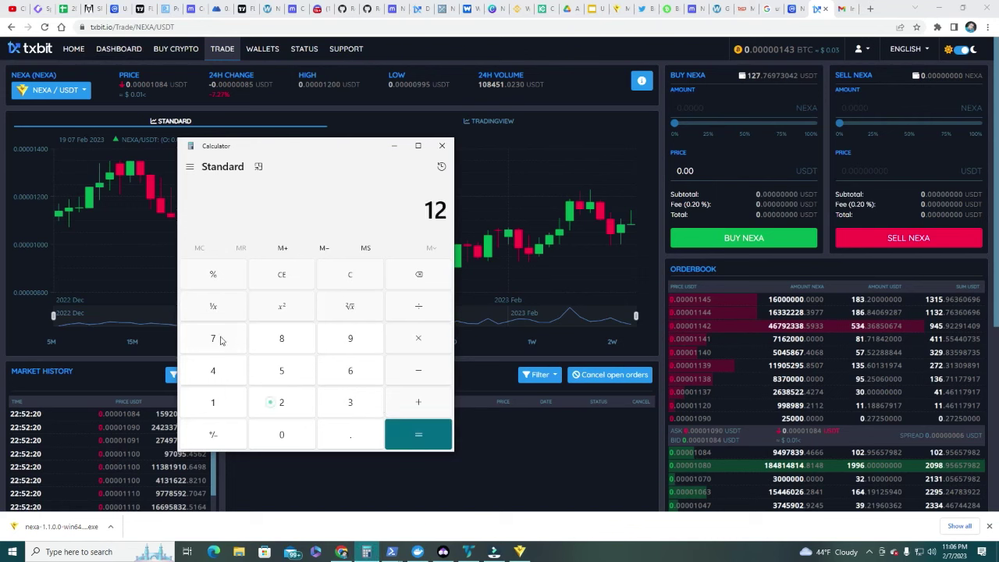
{"action": "left_click", "coordinate": [220, 341]}
{"action": "left_click", "coordinate": [336, 434]}
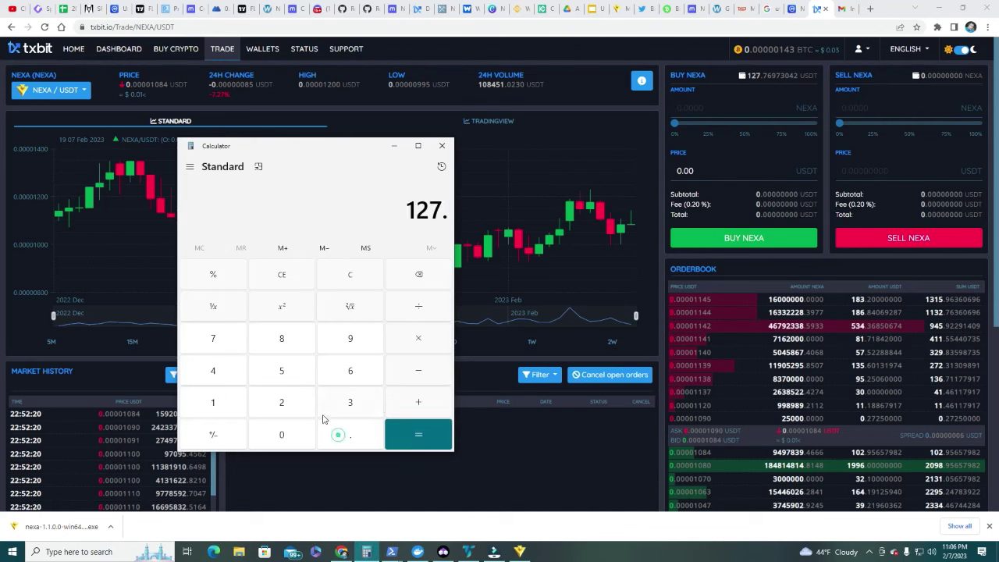
{"action": "left_click", "coordinate": [211, 337]}
{"action": "left_click", "coordinate": [348, 374]}
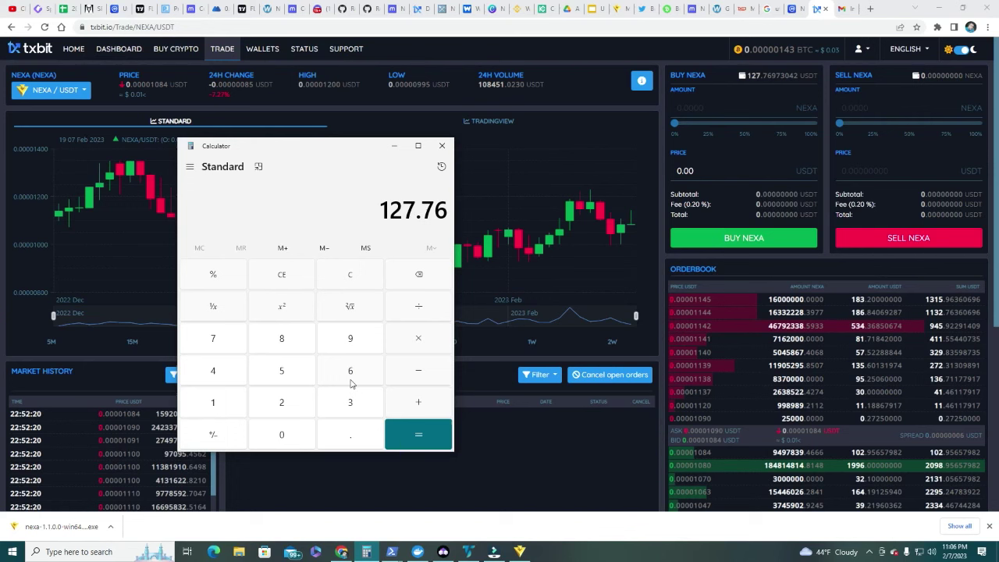
Divide the entered balance by the NEXA ask price of 0.00001120 to work out the purchasable amount
{"action": "left_click", "coordinate": [413, 307]}
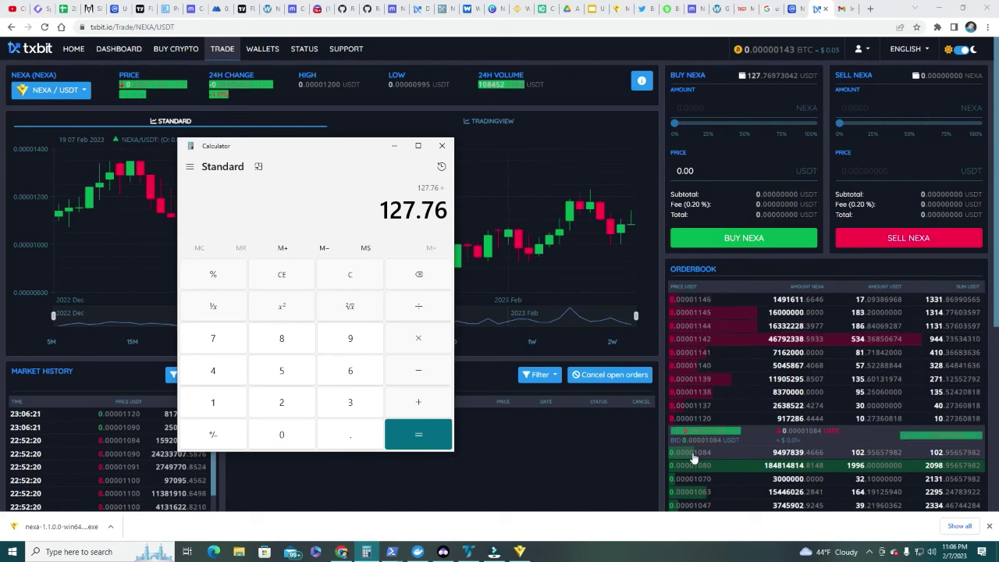
{"action": "left_click", "coordinate": [350, 445]}
{"action": "left_click", "coordinate": [281, 437]}
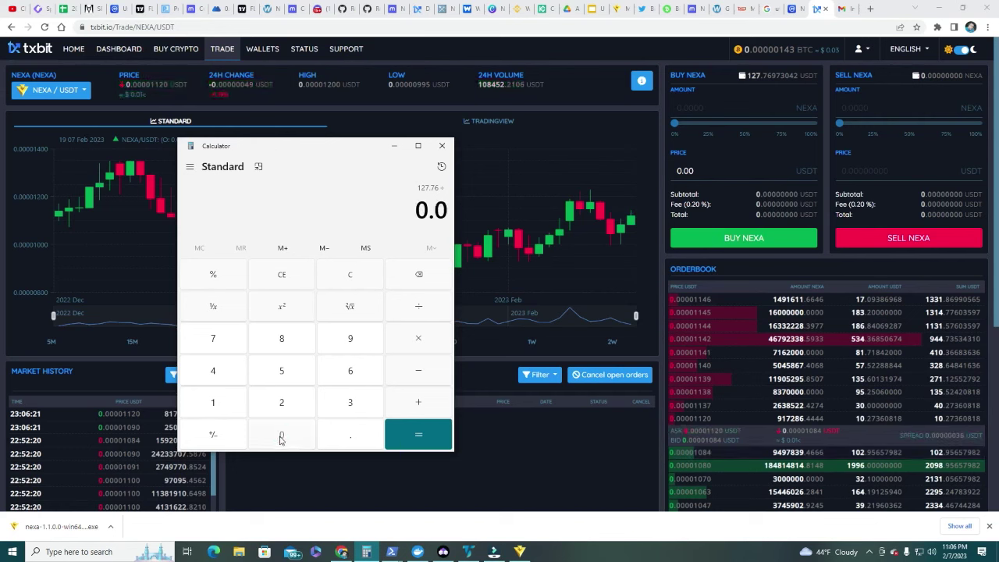
{"action": "left_click", "coordinate": [281, 437]}
{"action": "left_click", "coordinate": [281, 437]}
{"action": "left_click", "coordinate": [281, 437]}
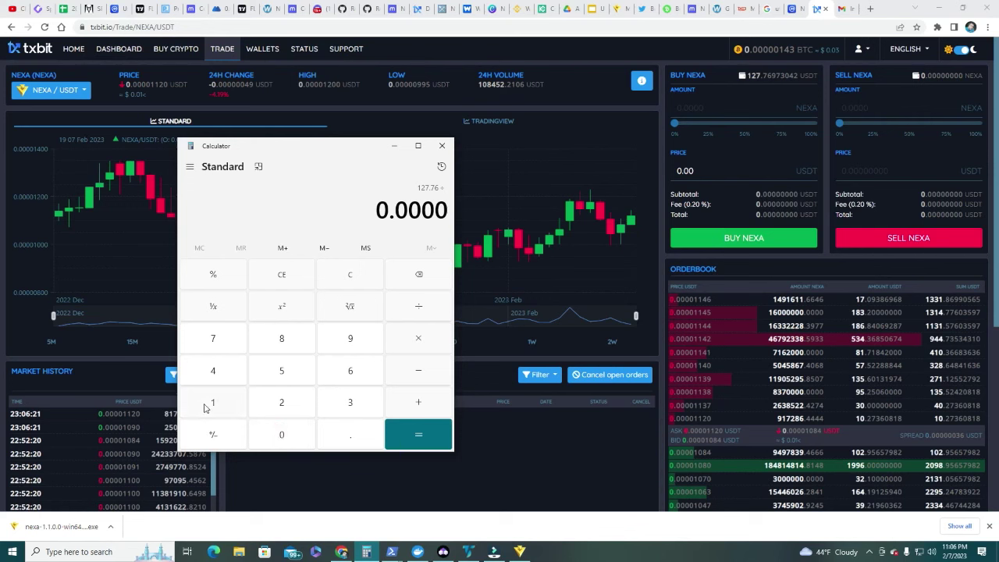
{"action": "left_click", "coordinate": [205, 407]}
{"action": "left_click", "coordinate": [205, 408]}
{"action": "left_click", "coordinate": [268, 404]}
{"action": "left_click", "coordinate": [283, 435]}
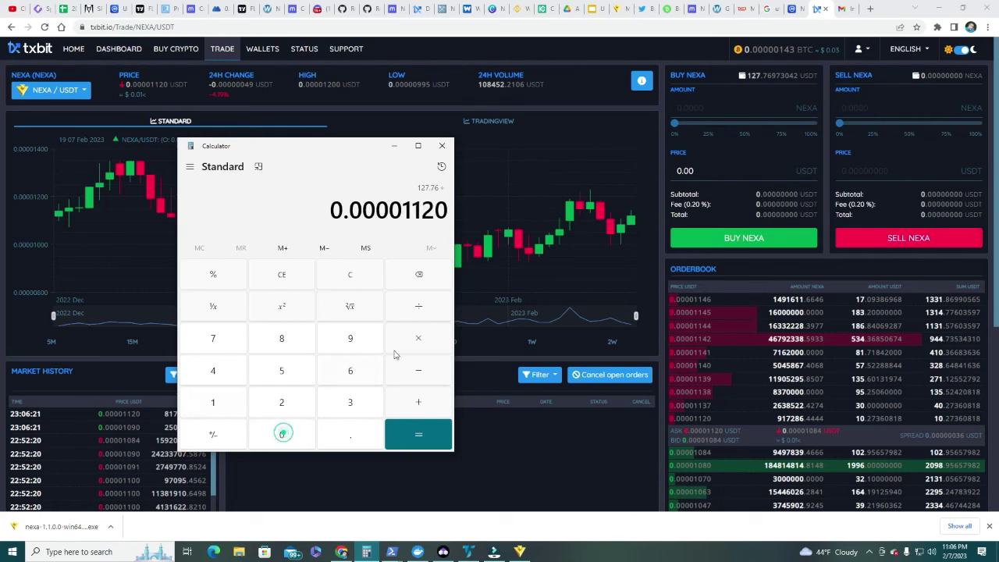
{"action": "left_click", "coordinate": [416, 436]}
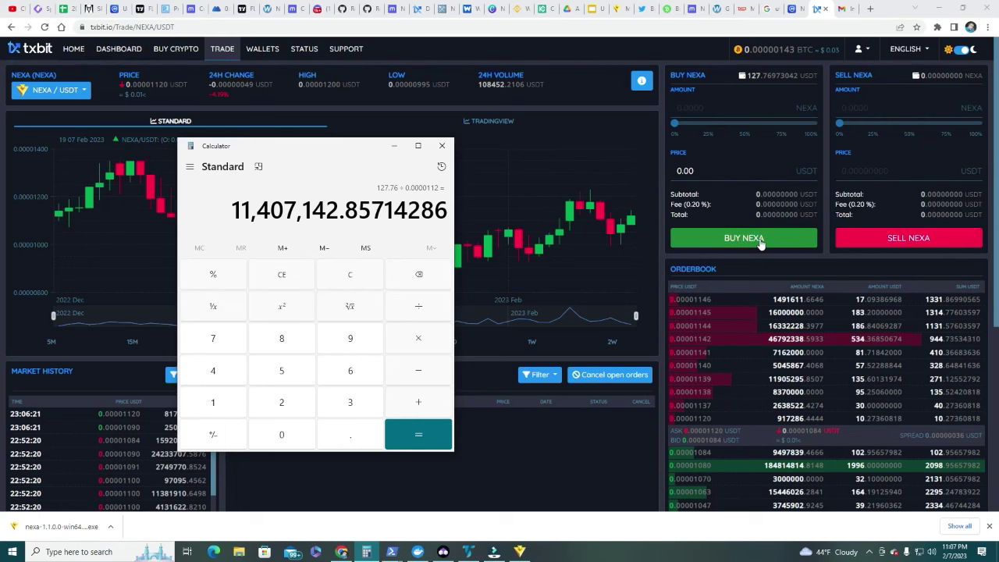
Try to buy NEXA at 0.00001089 USDT with 100% of the available balance, and cancel that open order
{"action": "left_click", "coordinate": [702, 170]}
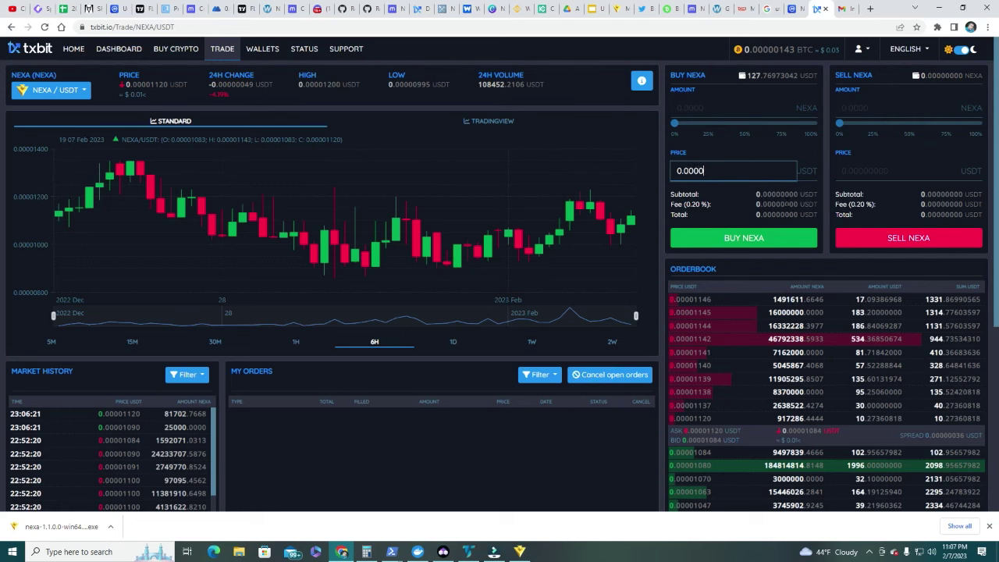
{"action": "type", "text": ".00001089"}
{"action": "left_click", "coordinate": [781, 148]}
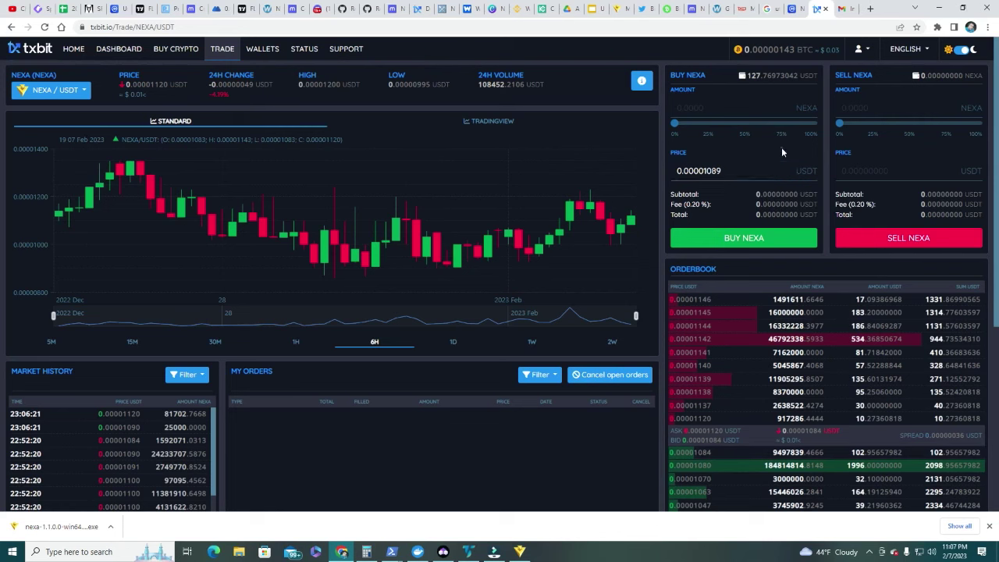
{"action": "left_click", "coordinate": [810, 134]}
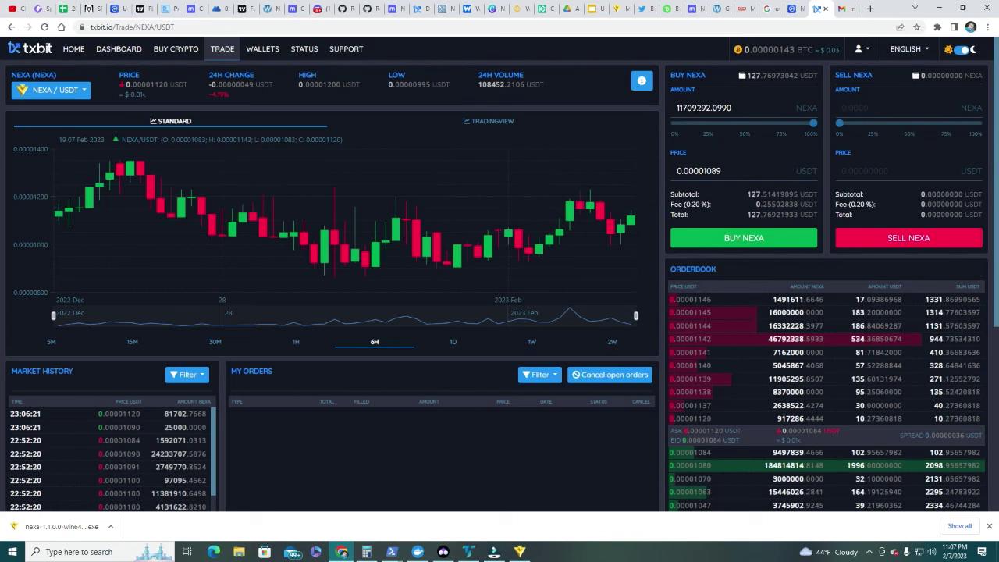
{"action": "left_click", "coordinate": [742, 239]}
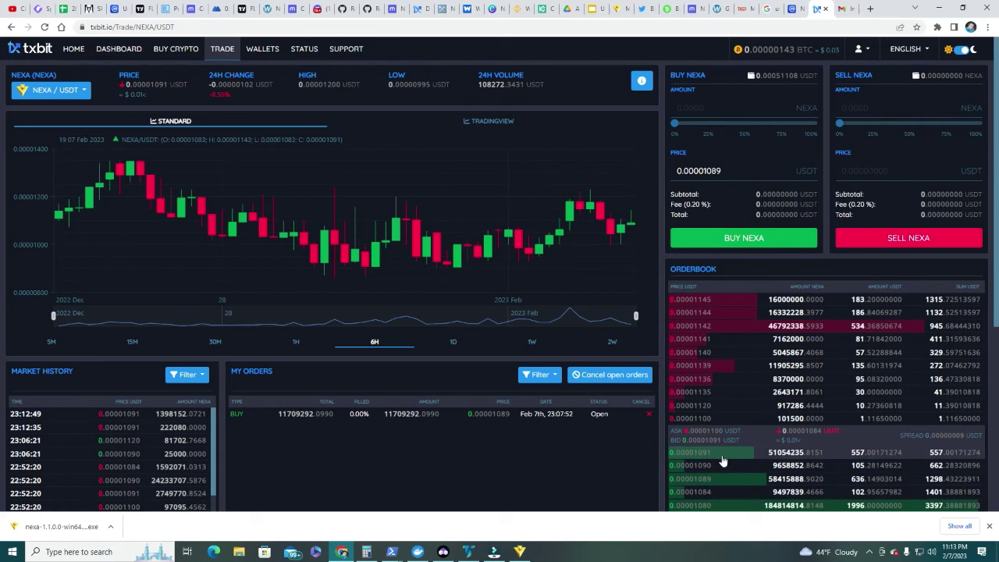
{"action": "left_click", "coordinate": [650, 417]}
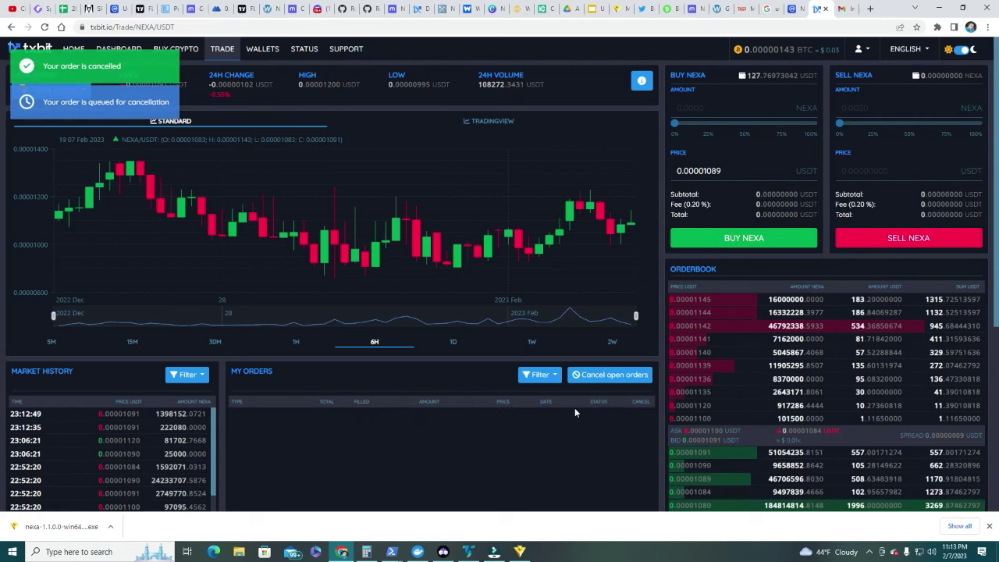
Place a buy order for NEXA at the order book's 0.00001136 USDT ask price using 100% of the USDT balance
{"action": "mouse_move", "coordinate": [747, 81]}
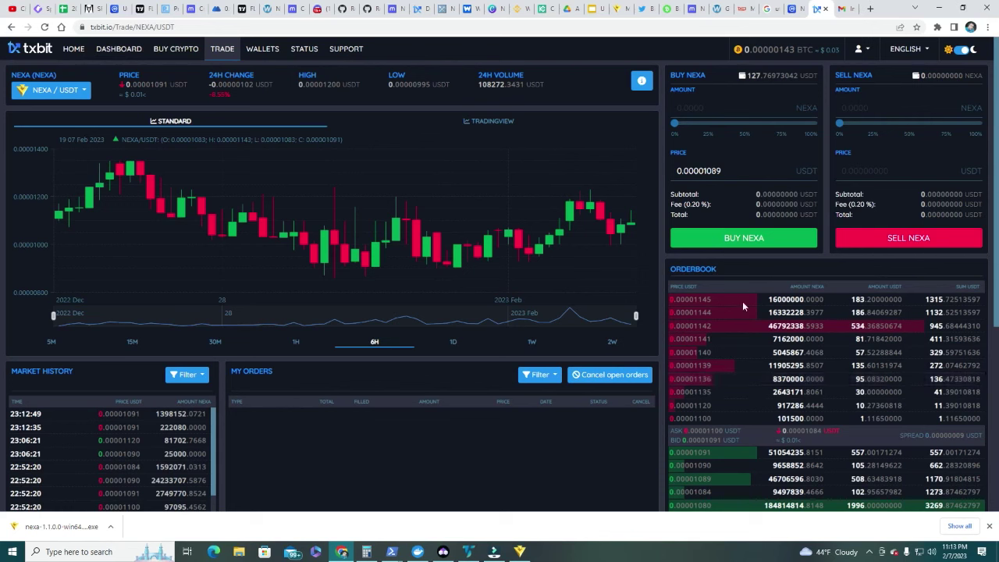
{"action": "left_click", "coordinate": [700, 383]}
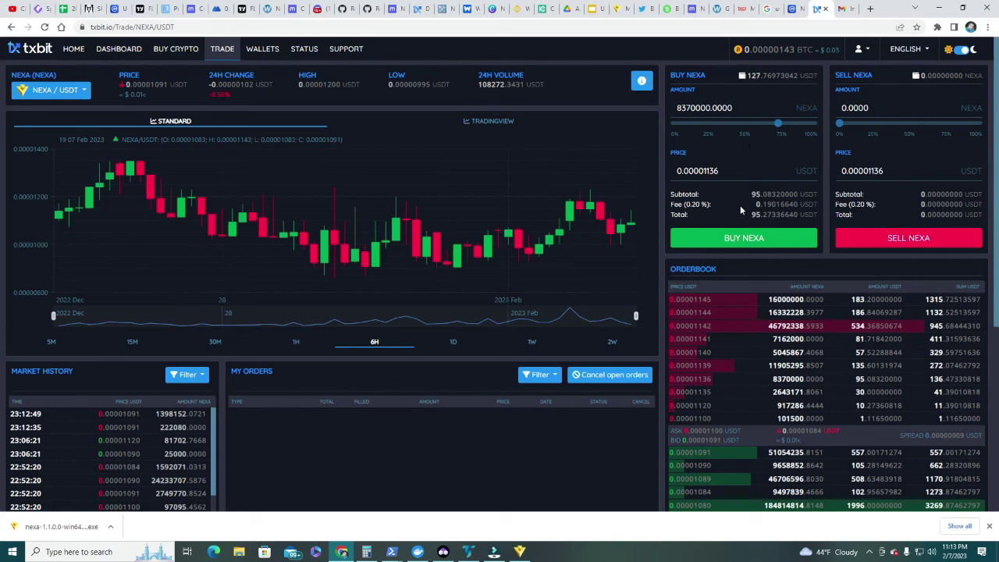
{"action": "left_click", "coordinate": [813, 135]}
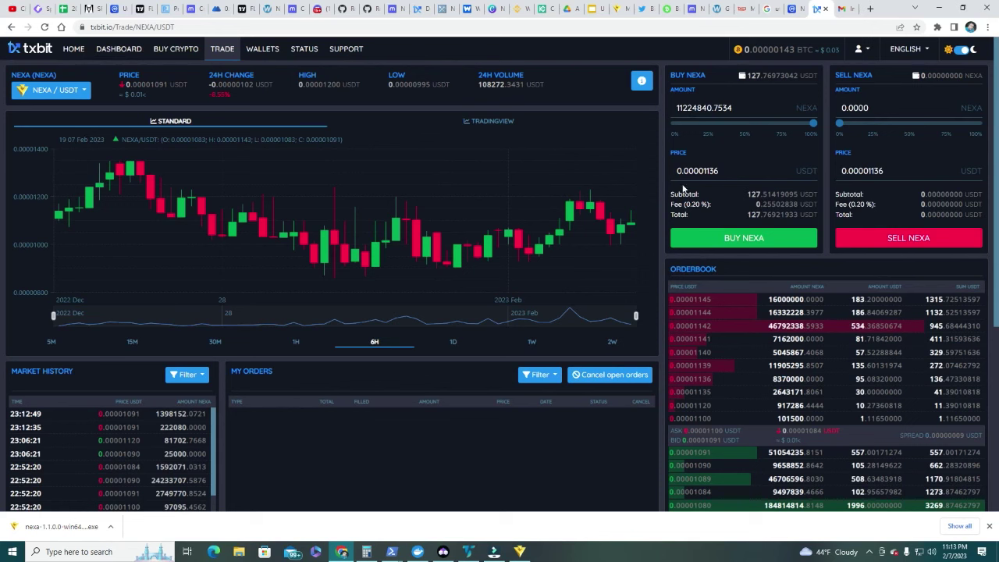
{"action": "left_click", "coordinate": [751, 244]}
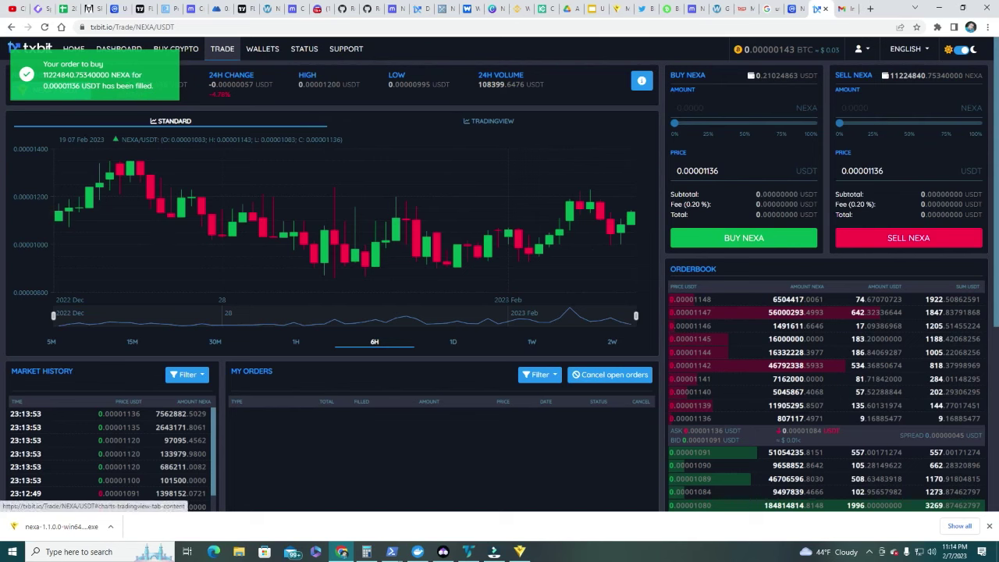
Open the NEXA withdrawal form from the Txbit wallets and set the amount to the whole balance, 11224840.75
{"action": "mouse_move", "coordinate": [905, 76]}
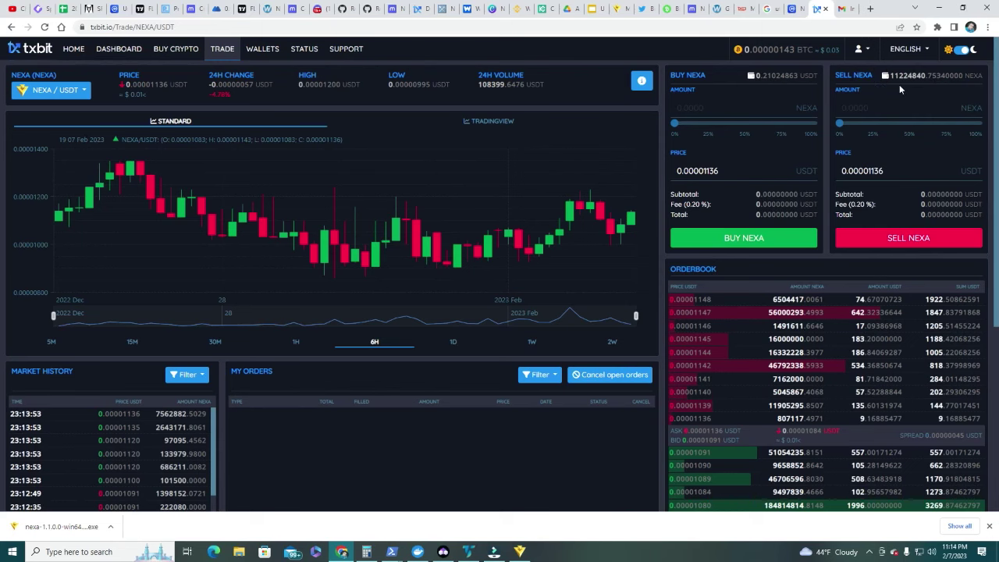
{"action": "left_click", "coordinate": [264, 50]}
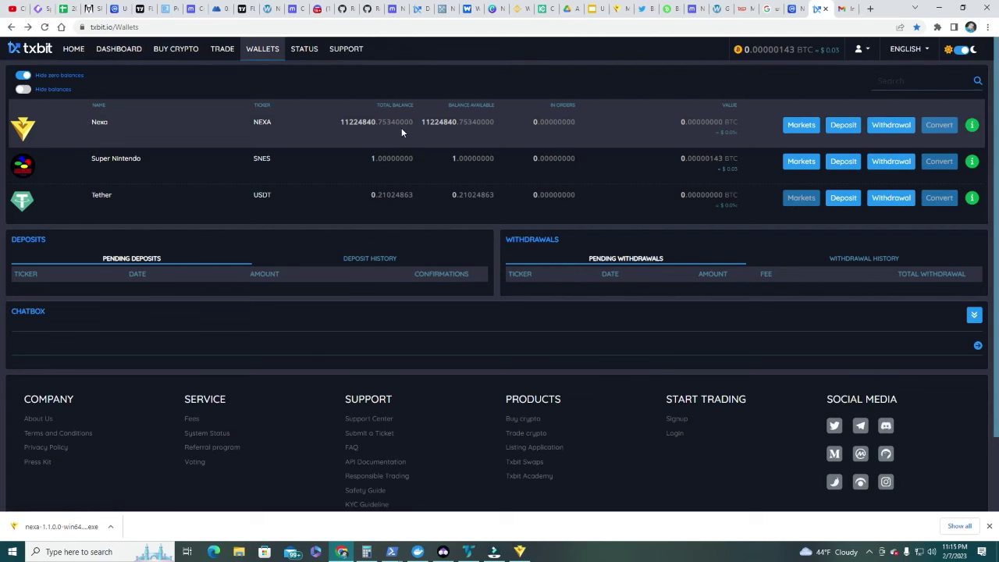
{"action": "left_click", "coordinate": [894, 128]}
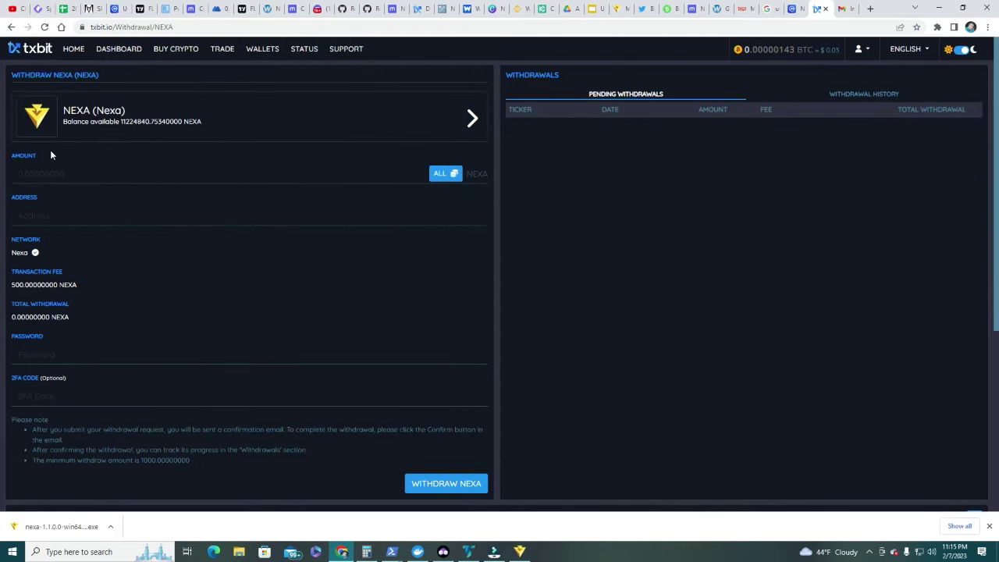
{"action": "left_click", "coordinate": [447, 172]}
Switch to the Nexa wallet and copy the receiving address labelled Mining for use as the withdrawal address
{"action": "left_click", "coordinate": [61, 213]}
{"action": "left_click", "coordinate": [60, 214]}
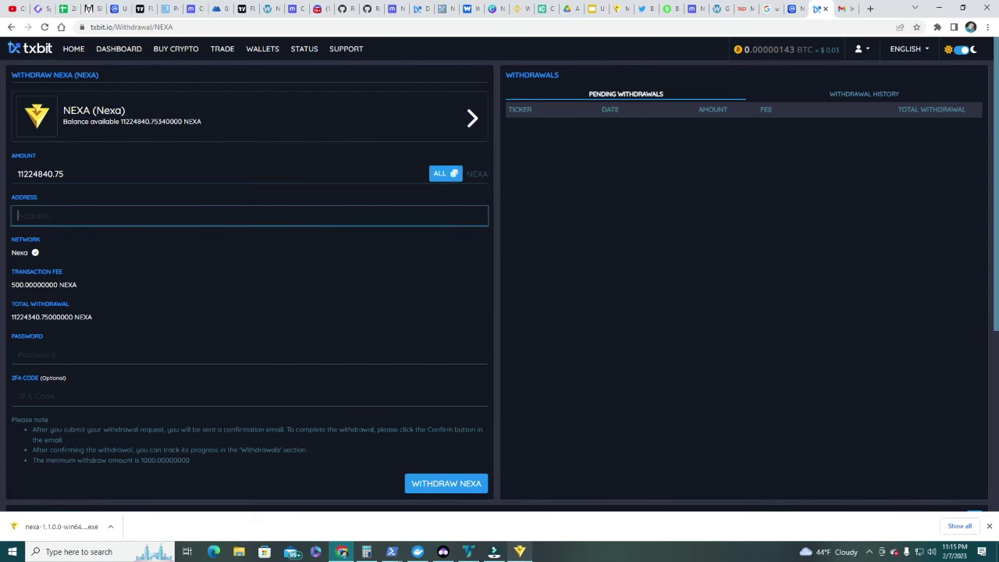
{"action": "mouse_move", "coordinate": [520, 552]}
{"action": "left_click", "coordinate": [519, 521]}
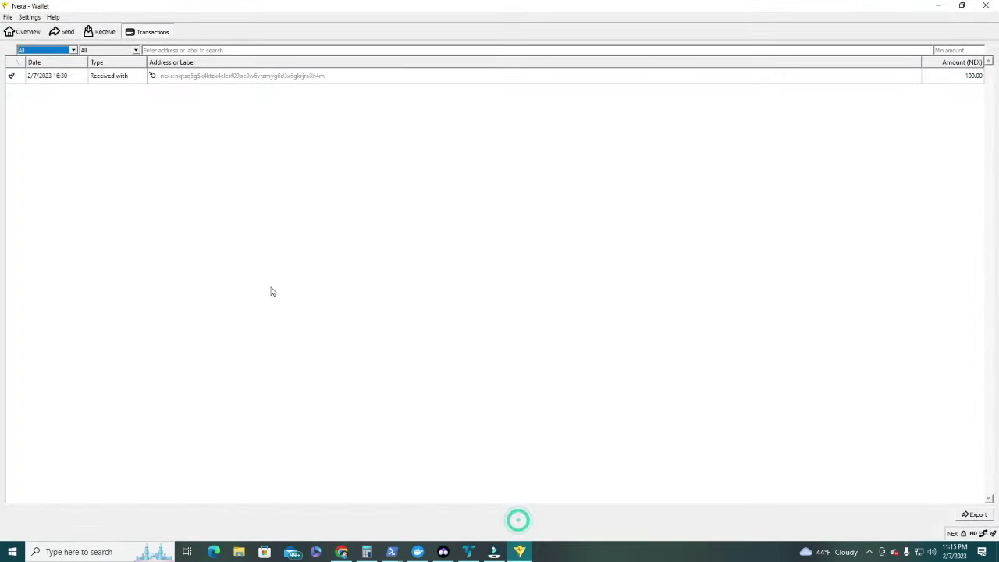
{"action": "left_click", "coordinate": [8, 16]}
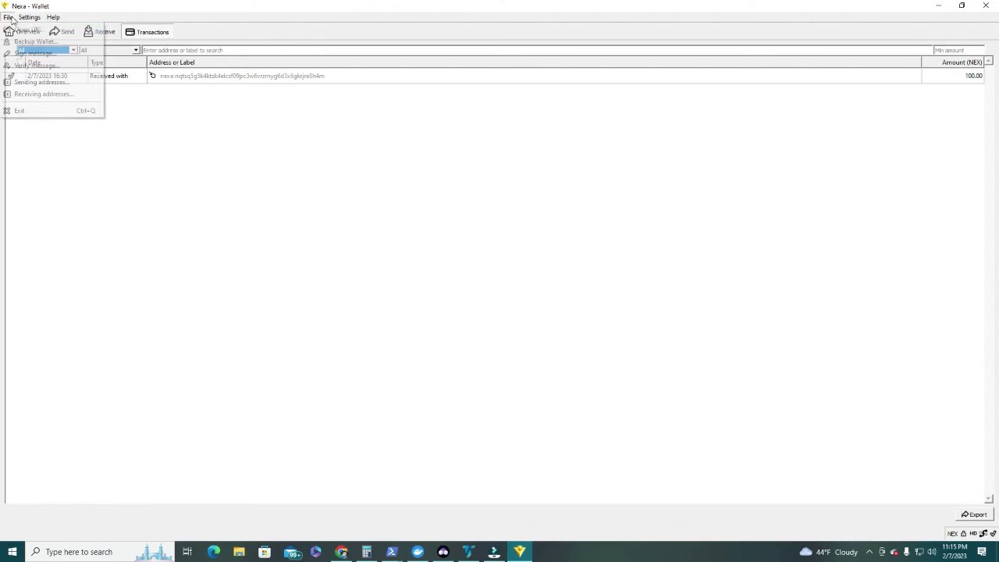
{"action": "left_click", "coordinate": [36, 95]}
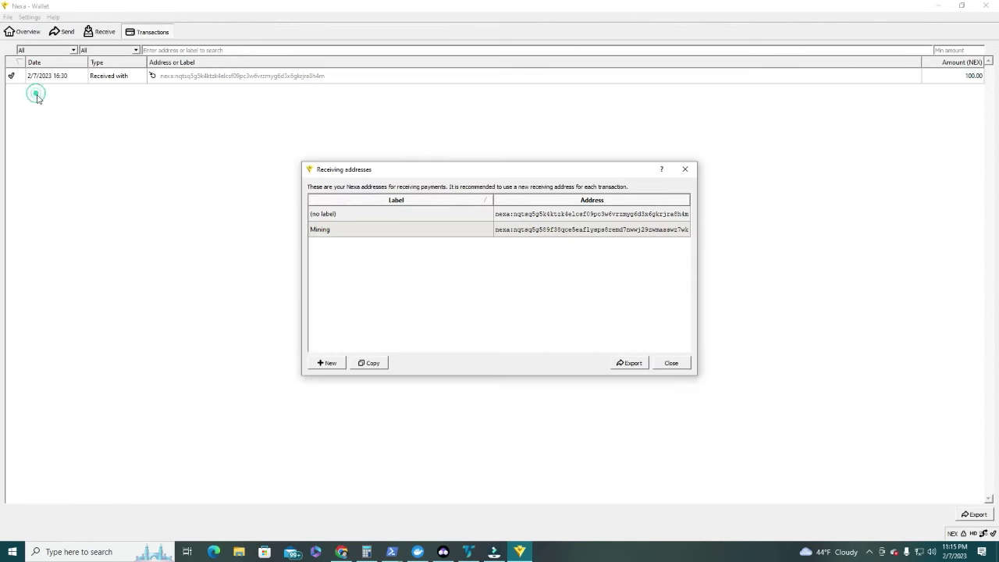
{"action": "left_click", "coordinate": [389, 230]}
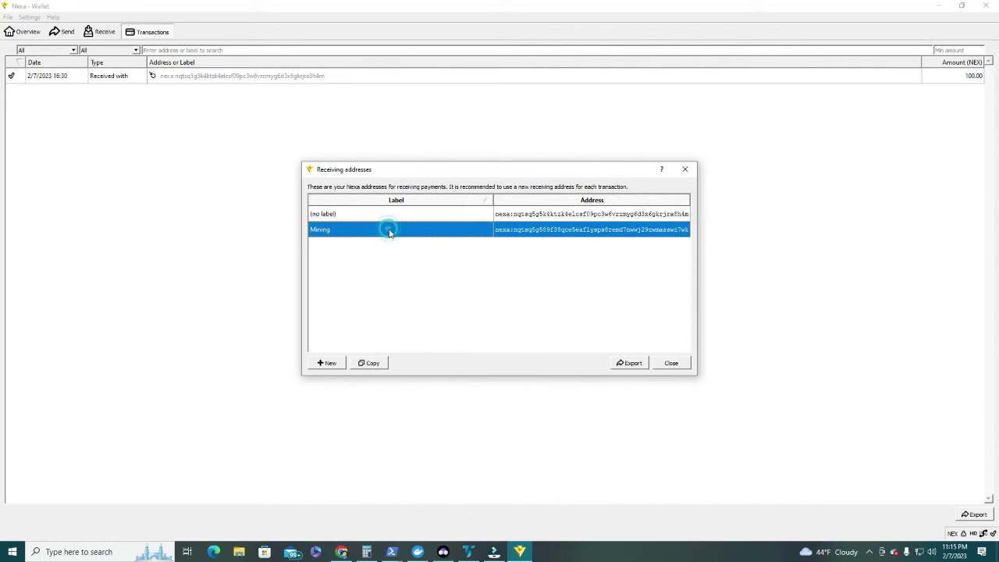
{"action": "left_click", "coordinate": [373, 364]}
{"action": "left_click", "coordinate": [672, 364]}
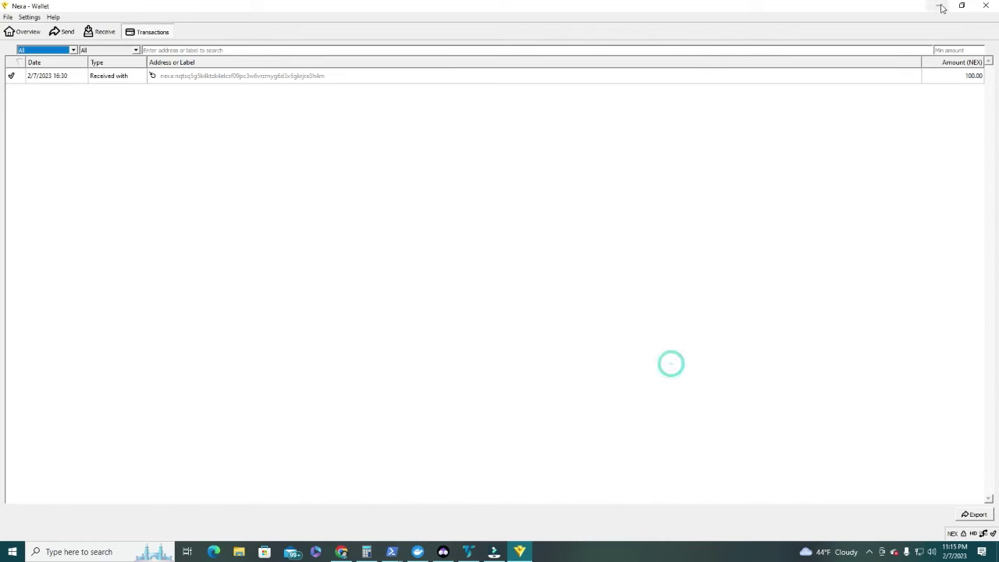
Return to the Txbit withdrawal form, paste the copied receiving address as its address, and go to the account password field
{"action": "key", "text": "alt+Tab"}
{"action": "right_click", "coordinate": [39, 217]}
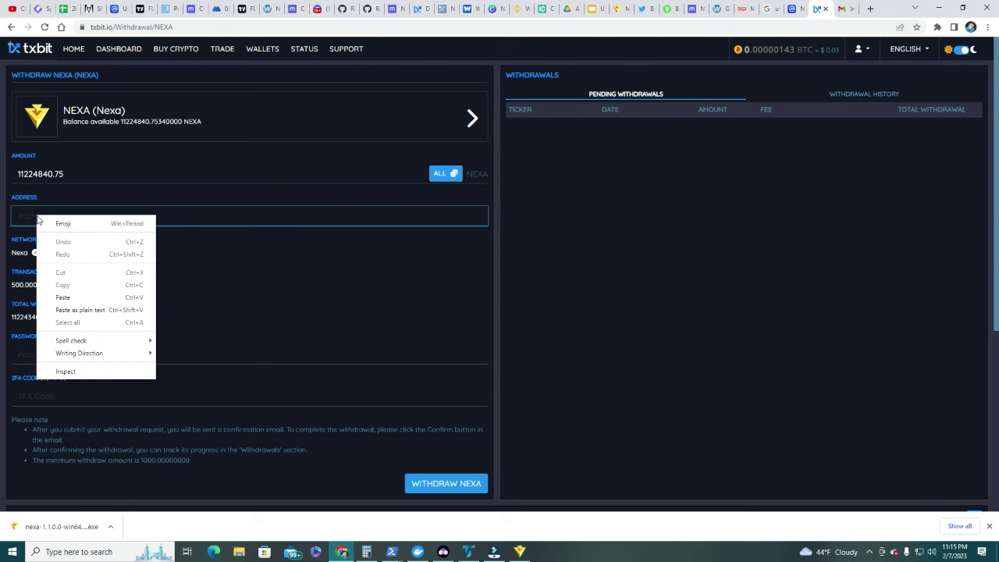
{"action": "left_click", "coordinate": [64, 299]}
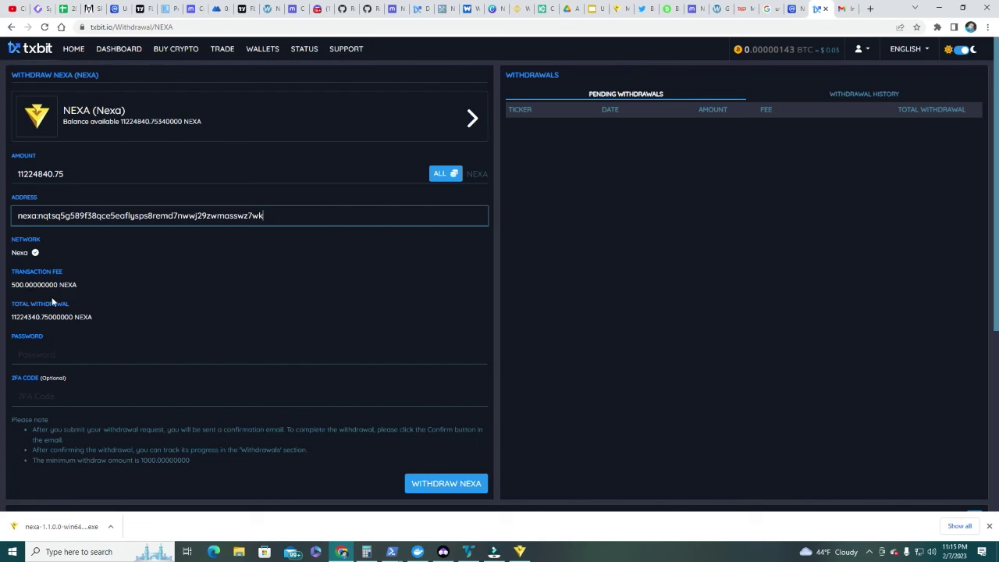
{"action": "left_click", "coordinate": [62, 355]}
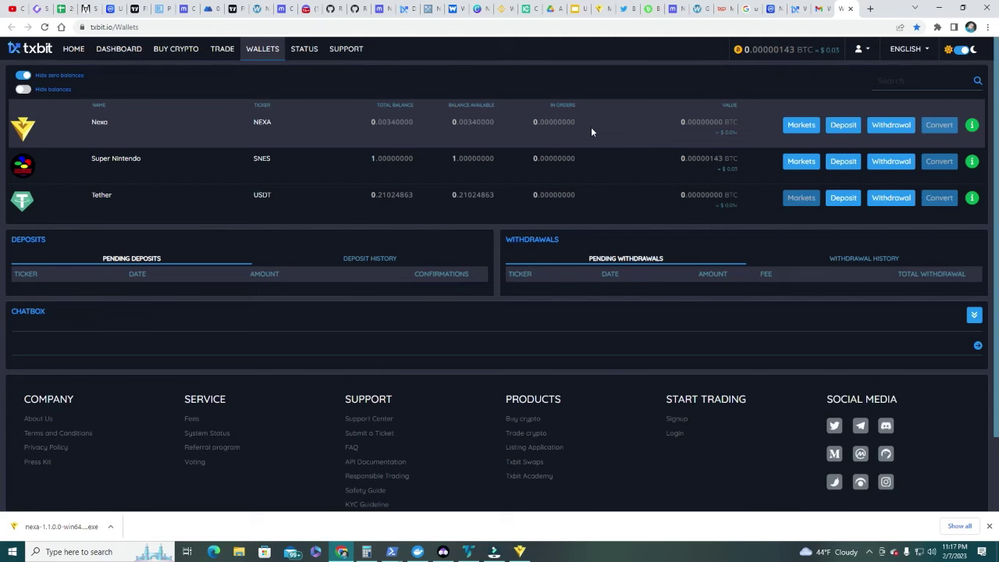
Switch to the Nexa wallet to check for the withdrawn coins
{"action": "left_click", "coordinate": [521, 551]}
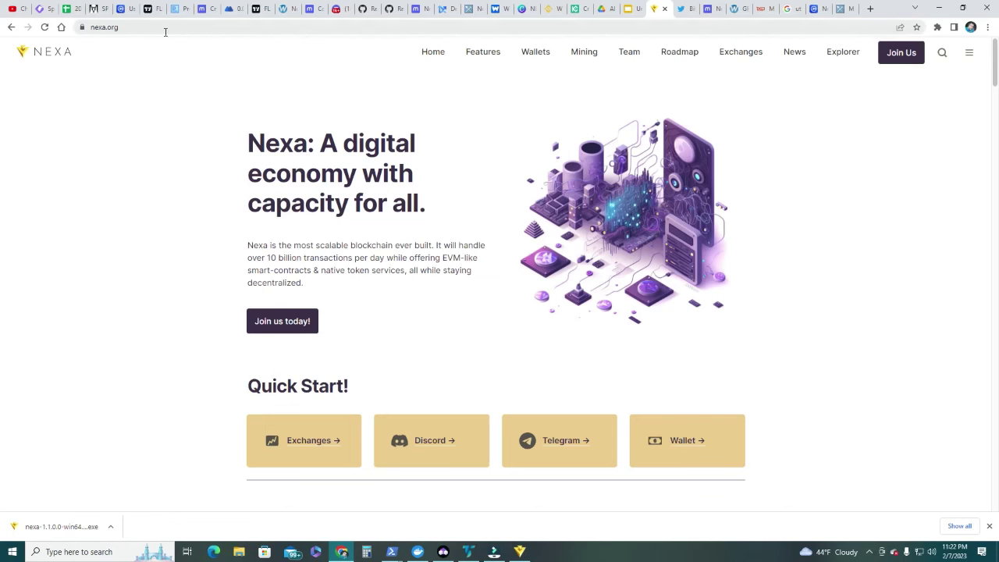
Open nexa.org's Mining page, review the algorithm, rewards and mining software sections, and open the lolMiner releases on GitHub
{"action": "left_click", "coordinate": [585, 53]}
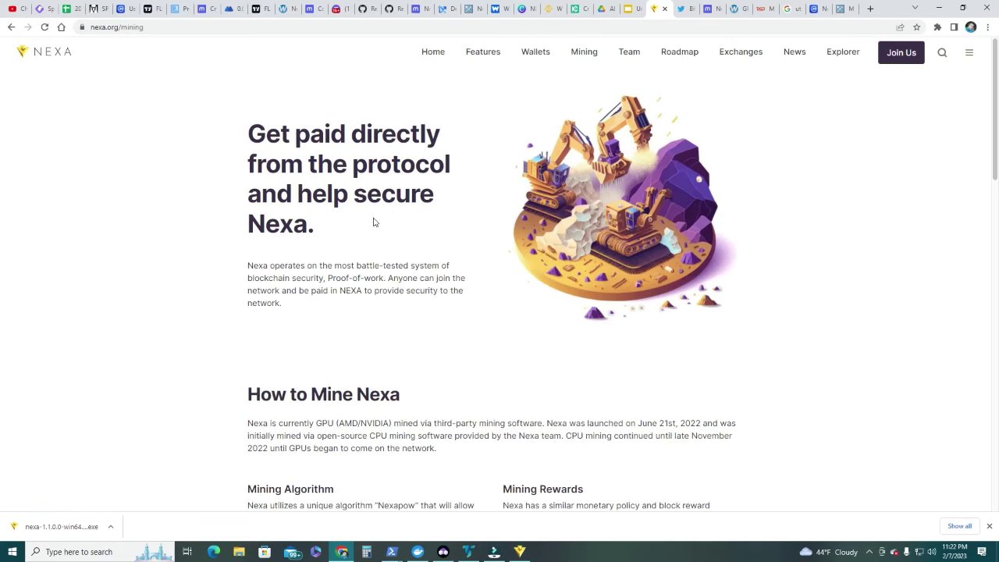
{"action": "scroll", "coordinate": [375, 221], "scroll_direction": "down", "scroll_amount": 2}
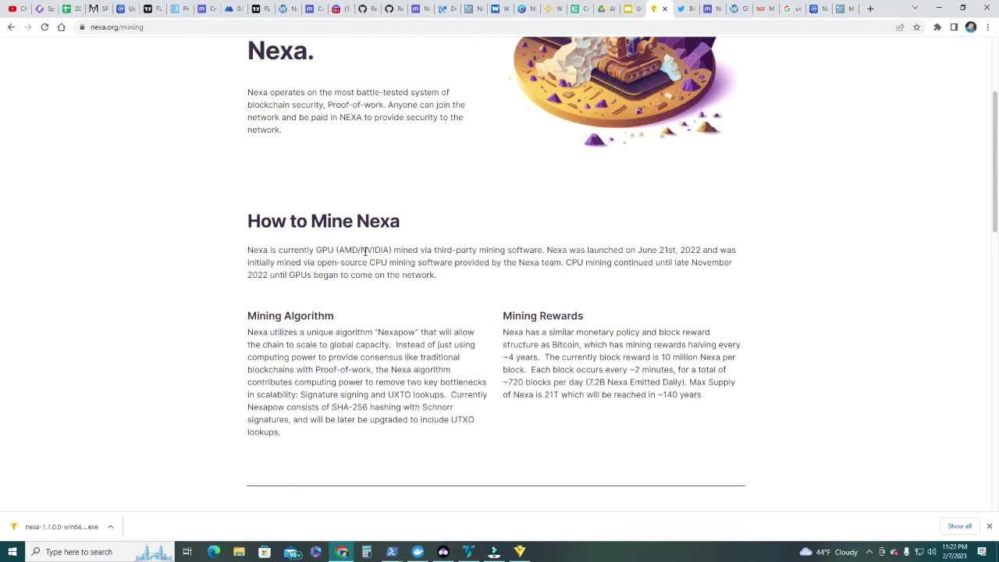
{"action": "scroll", "coordinate": [308, 320], "scroll_direction": "down", "scroll_amount": 4}
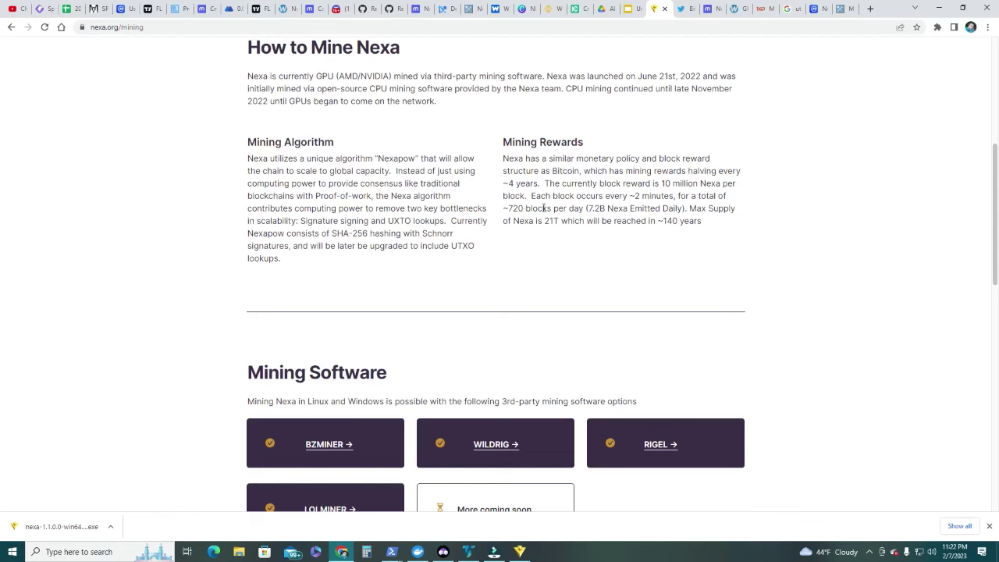
{"action": "scroll", "coordinate": [331, 388], "scroll_direction": "down", "scroll_amount": 1}
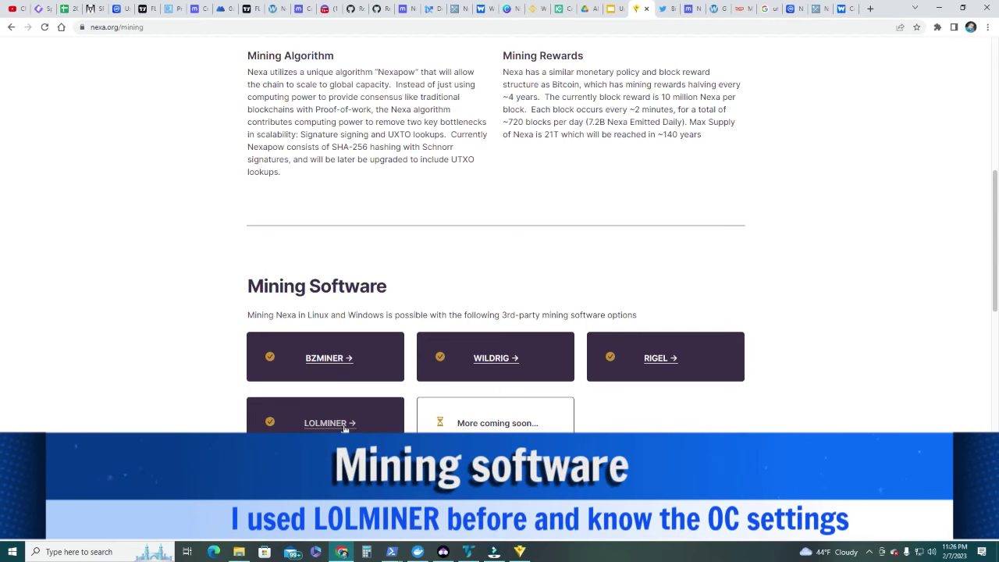
{"action": "left_click", "coordinate": [344, 428]}
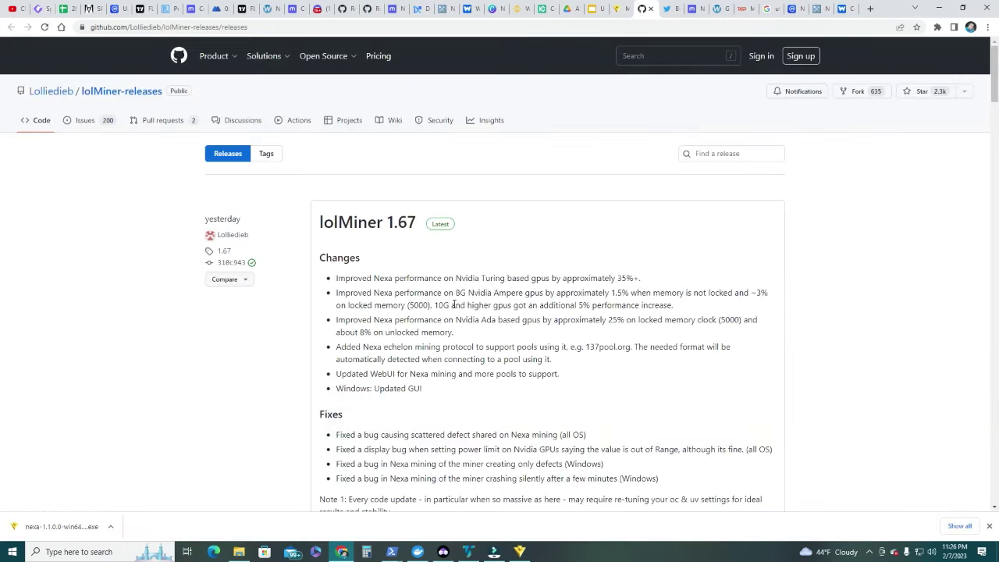
{"action": "scroll", "coordinate": [453, 305], "scroll_direction": "down", "scroll_amount": 4}
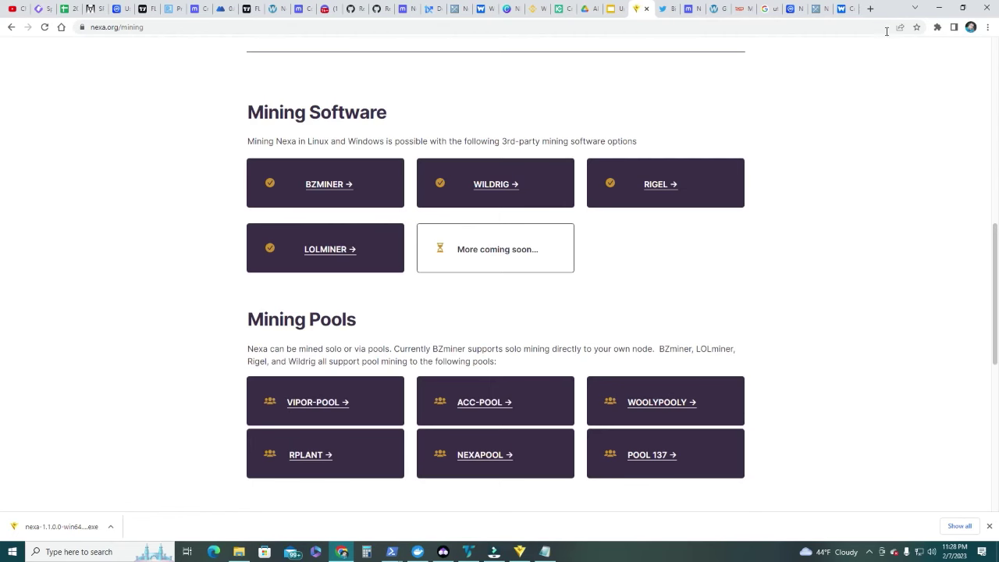
Switch to MiningPoolStats and search its coins for nexa to compare the available mining pools
{"action": "left_click", "coordinate": [817, 8]}
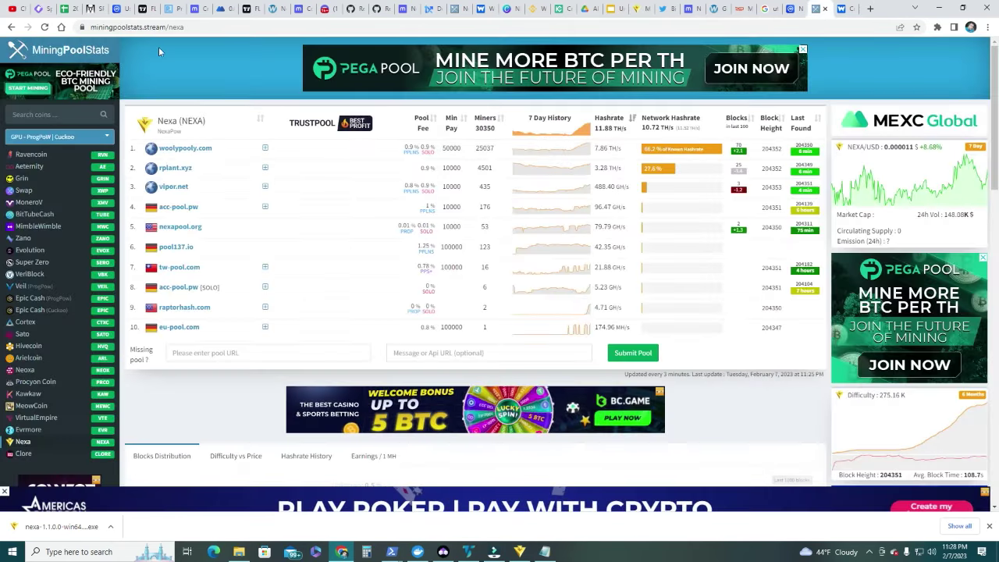
{"action": "left_click", "coordinate": [48, 115]}
{"action": "type", "text": "n"}
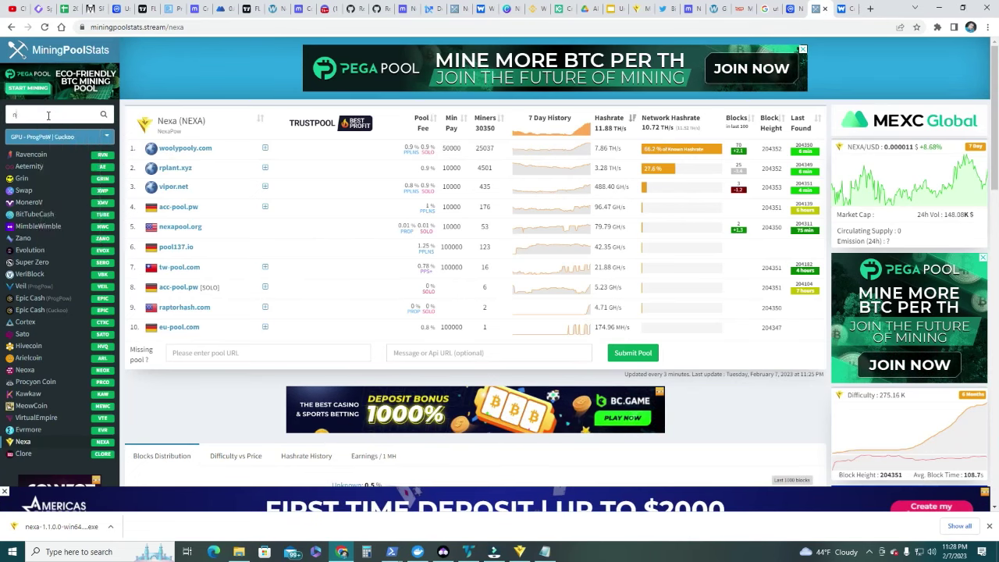
{"action": "type", "text": "exa"}
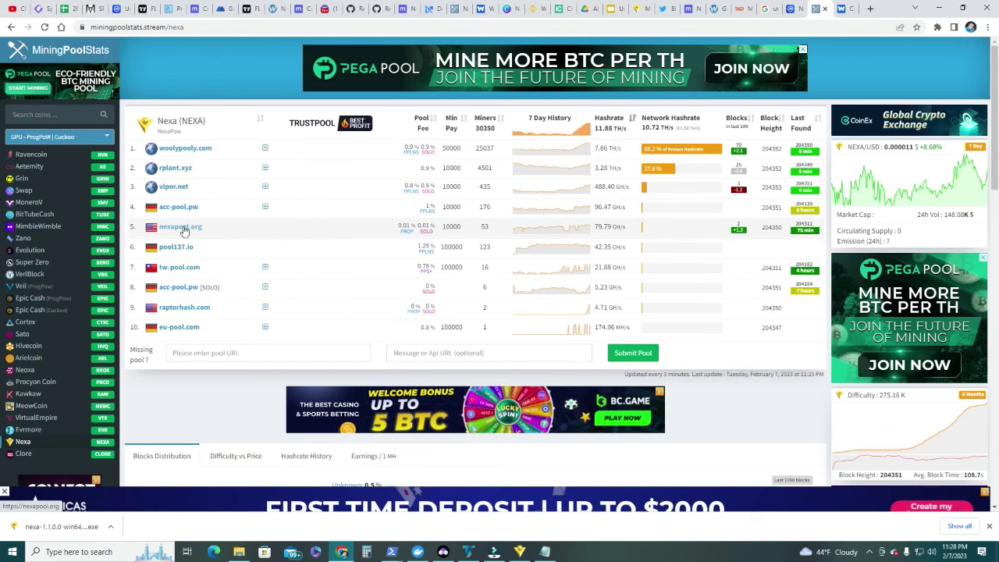
Open the woolypooly.com pool from the Nexa pool list and look at its NEXA entry
{"action": "left_click", "coordinate": [187, 150]}
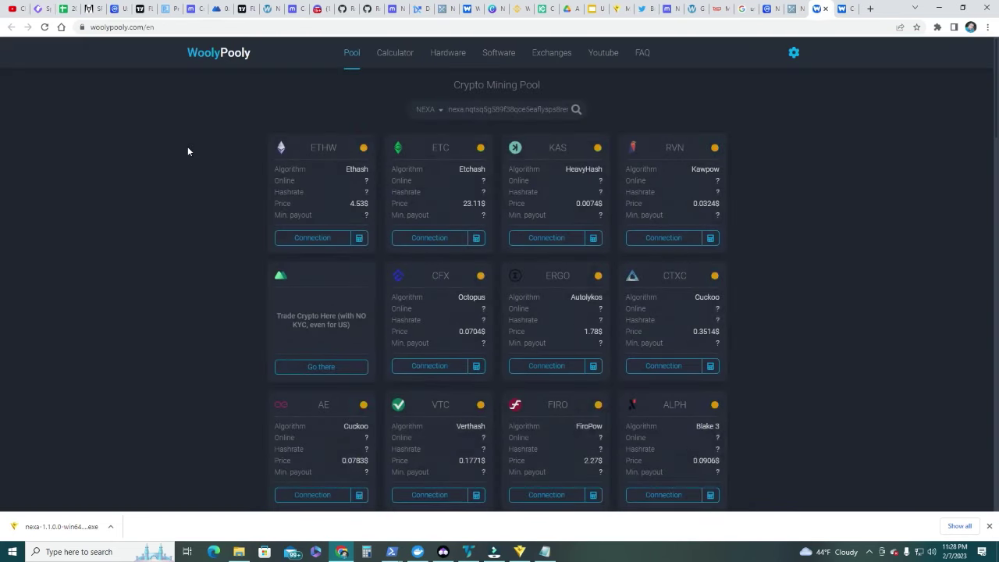
{"action": "scroll", "coordinate": [390, 258], "scroll_direction": "down", "scroll_amount": 8}
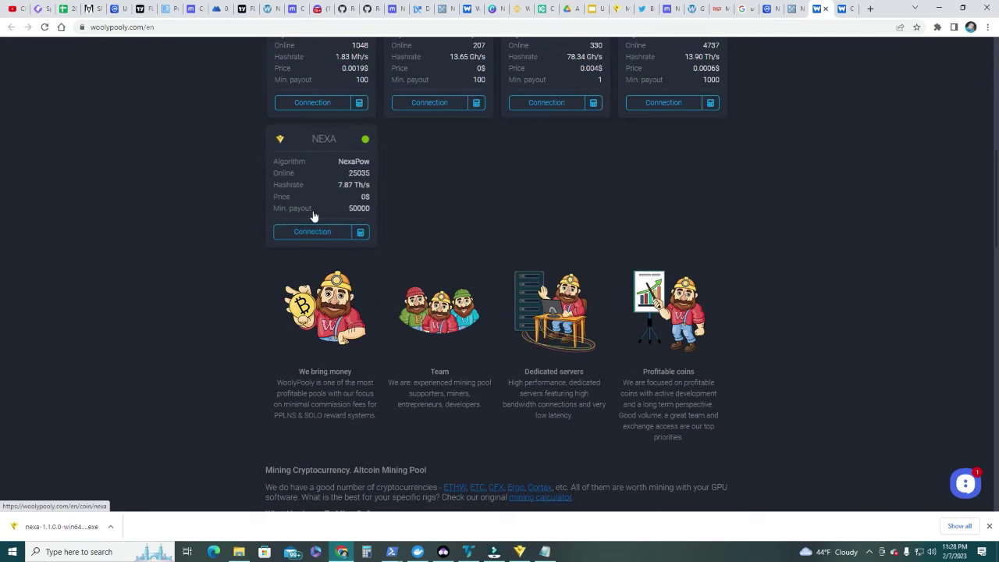
{"action": "scroll", "coordinate": [332, 235], "scroll_direction": "up", "scroll_amount": 1}
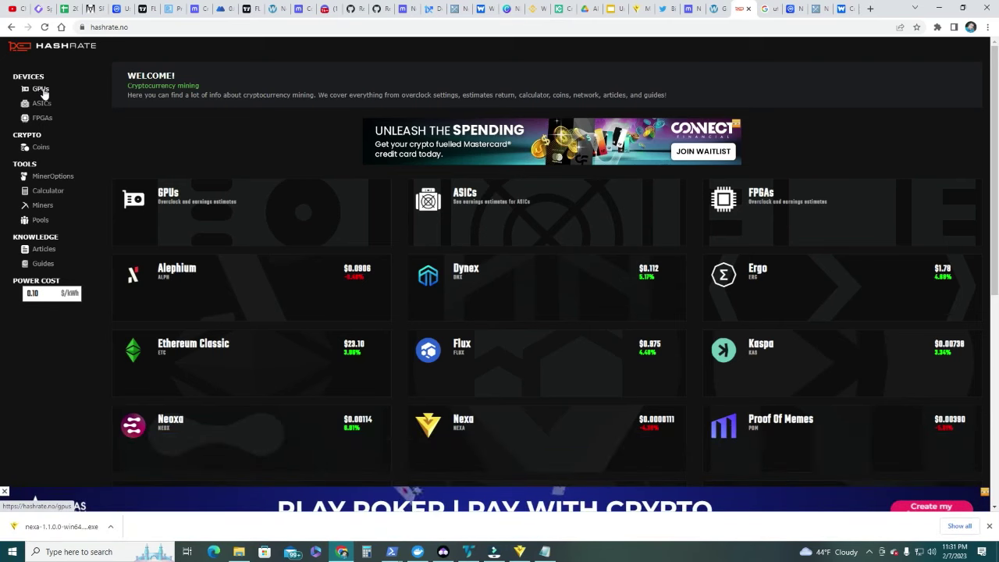
Open the GPU list on hashrate.no, find the NVIDIA RTX 3060 Ti and open its Nexa mining page
{"action": "left_click", "coordinate": [41, 89]}
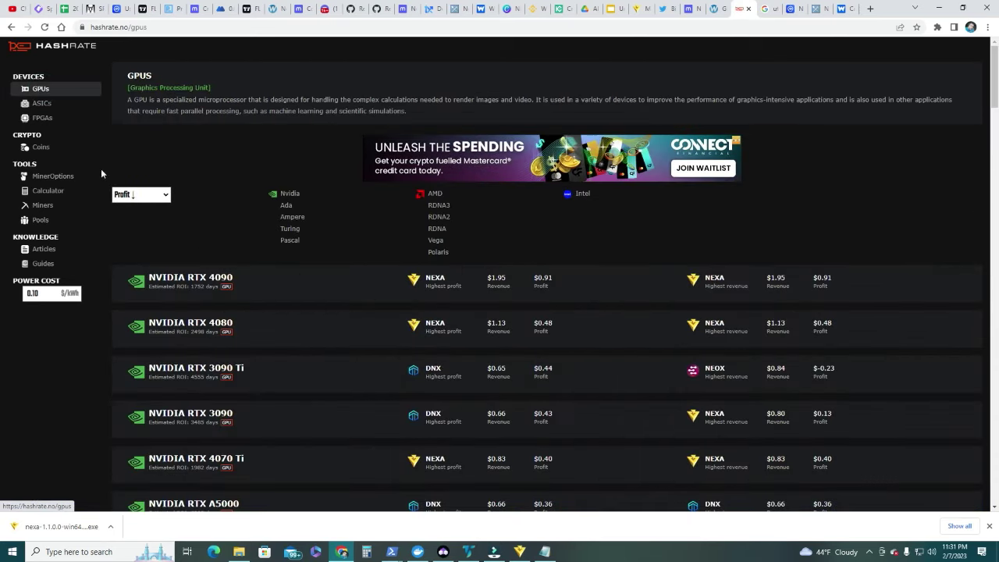
{"action": "scroll", "coordinate": [286, 389], "scroll_direction": "down", "scroll_amount": 3}
{"action": "scroll", "coordinate": [286, 389], "scroll_direction": "down", "scroll_amount": 5}
{"action": "scroll", "coordinate": [263, 273], "scroll_direction": "down", "scroll_amount": 4}
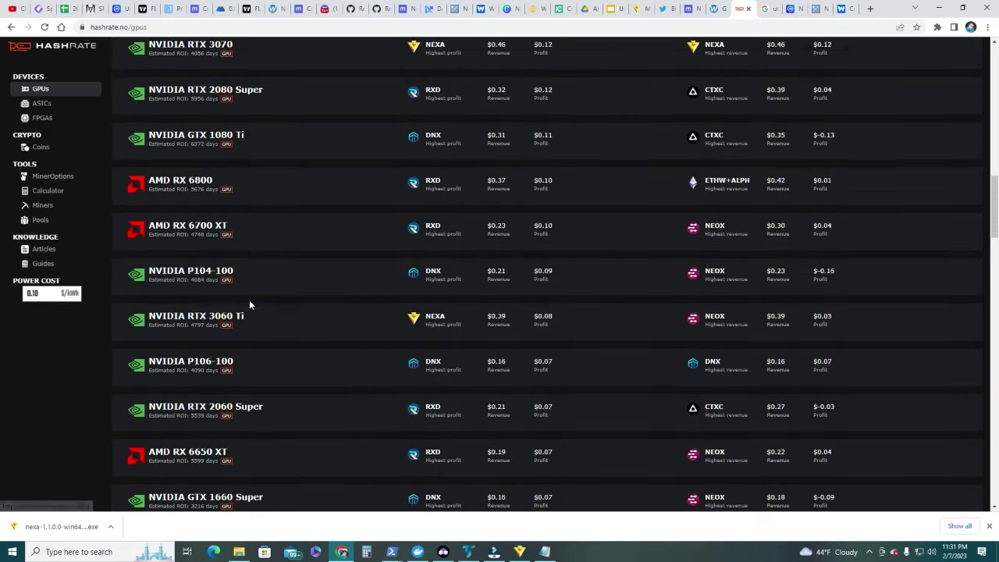
{"action": "scroll", "coordinate": [249, 303], "scroll_direction": "down", "scroll_amount": 5}
{"action": "scroll", "coordinate": [250, 303], "scroll_direction": "up", "scroll_amount": 5}
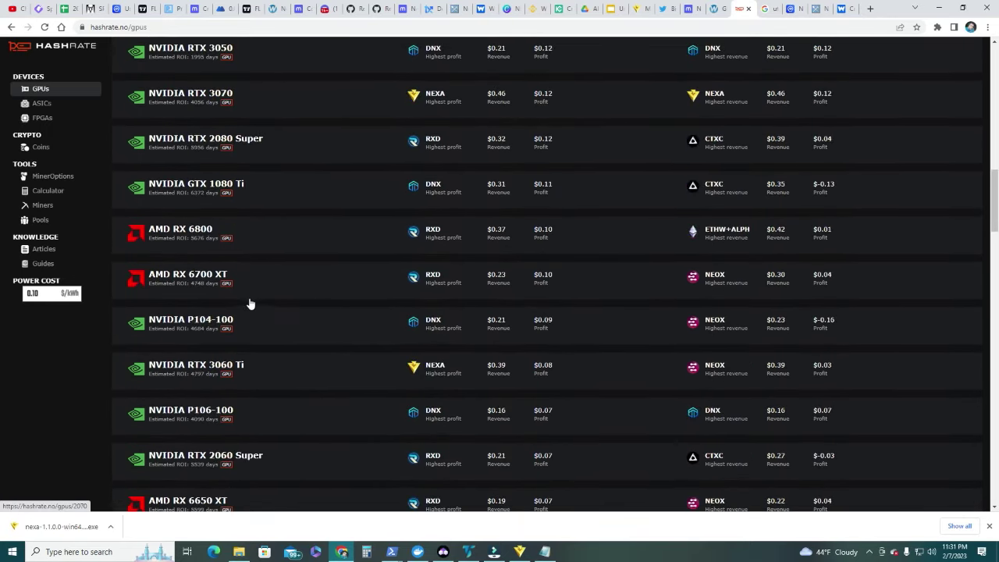
{"action": "scroll", "coordinate": [250, 294], "scroll_direction": "up", "scroll_amount": 1}
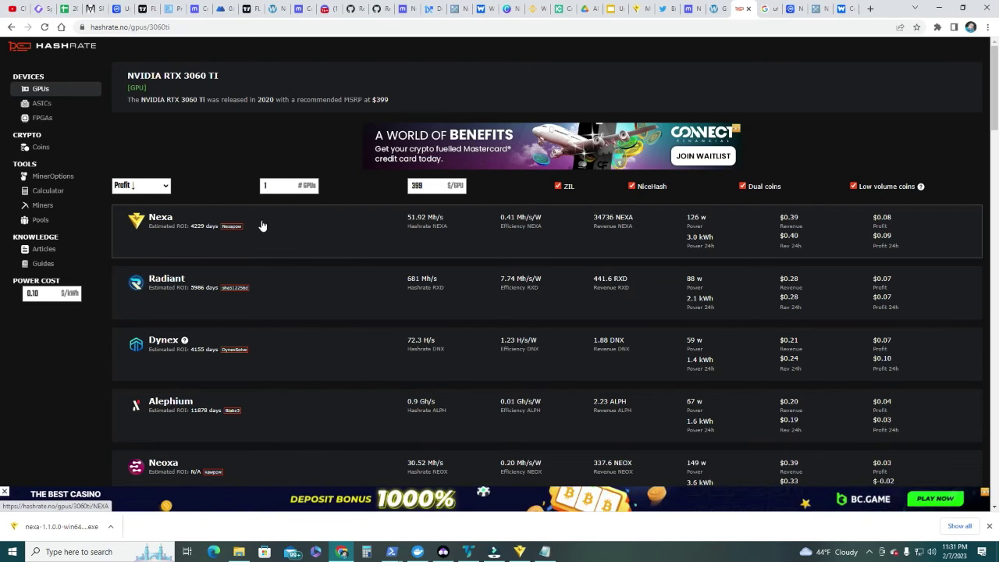
{"action": "left_click", "coordinate": [428, 228]}
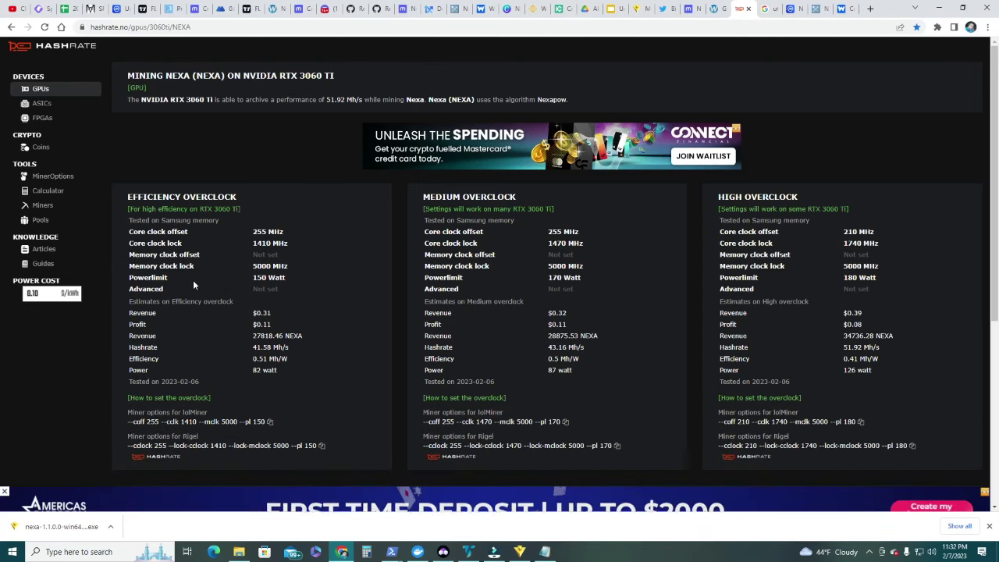
Review the overclock profiles and copy the lolMiner options of the efficiency overclock
{"action": "scroll", "coordinate": [194, 286], "scroll_direction": "down", "scroll_amount": 3}
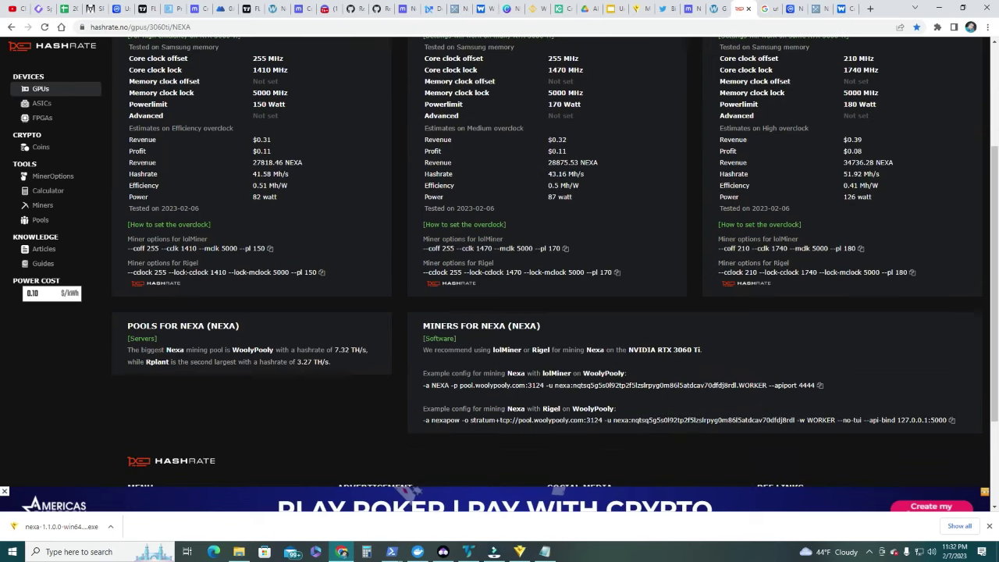
{"action": "scroll", "coordinate": [546, 273], "scroll_direction": "up", "scroll_amount": 1}
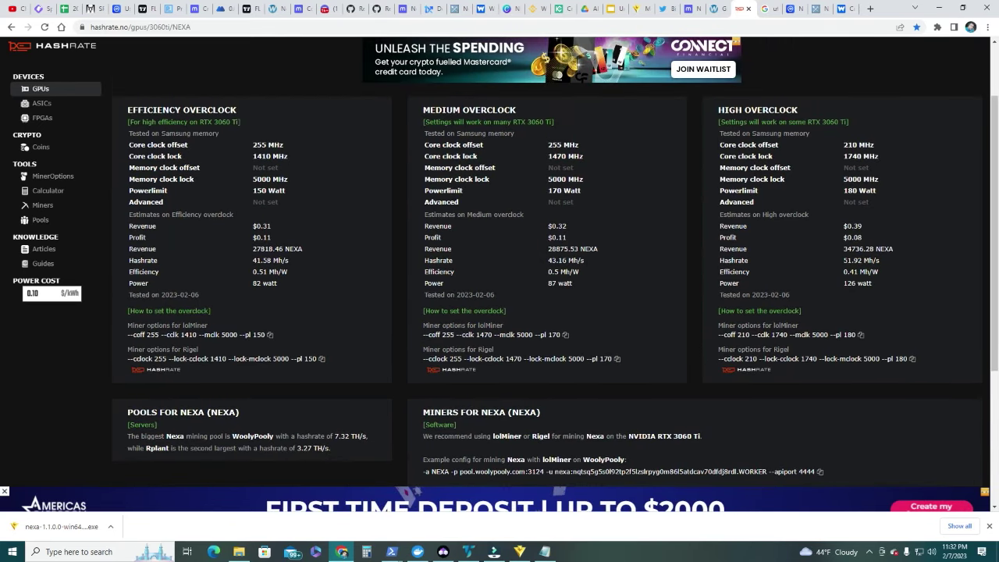
{"action": "left_click_drag", "start_coordinate": [131, 325], "coordinate": [208, 328]}
{"action": "left_click", "coordinate": [215, 320]}
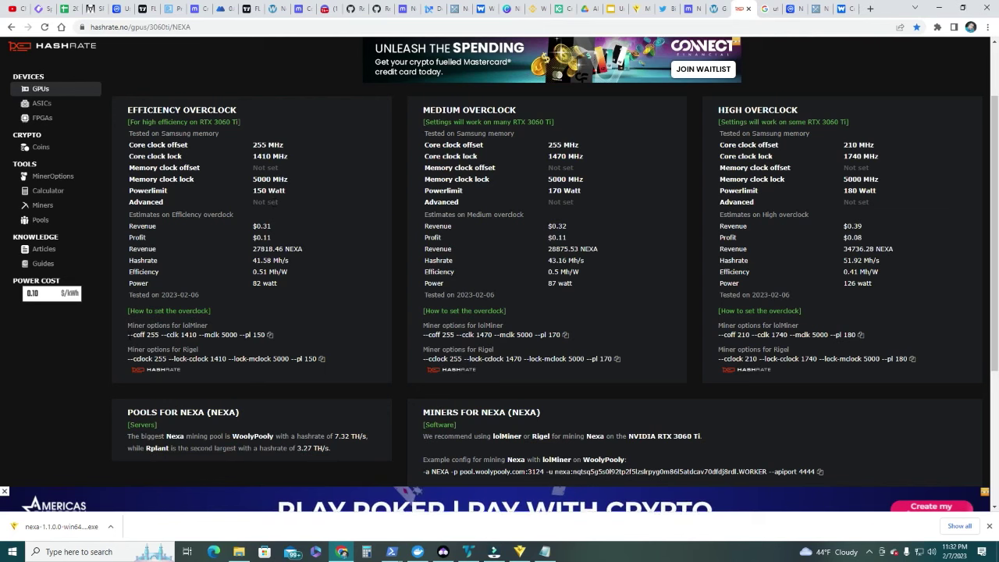
{"action": "left_click_drag", "start_coordinate": [128, 335], "coordinate": [267, 335]}
{"action": "key", "text": "ctrl+c"}
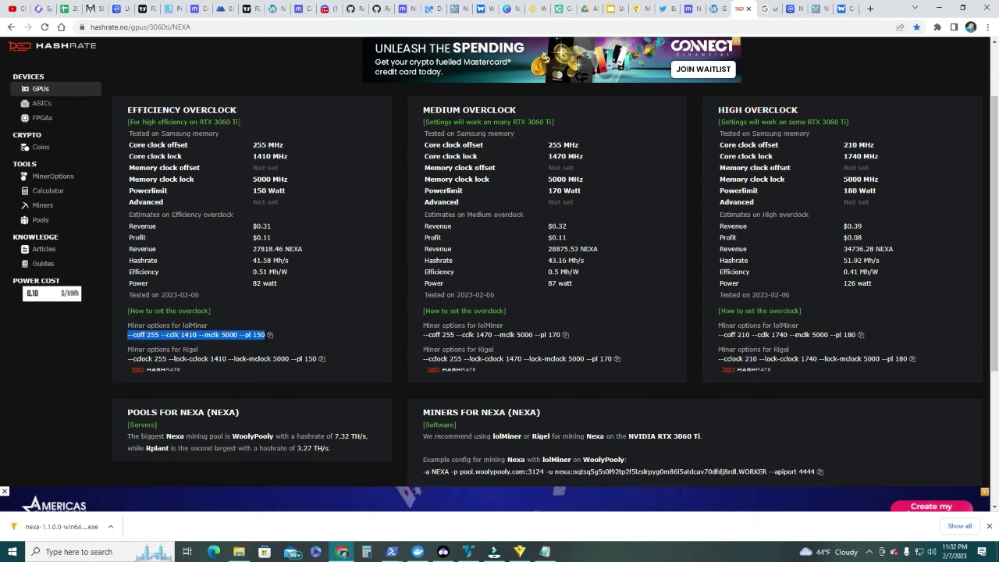
Switch to mine_nexa_with_oc.bat in Notepad and paste --coff 255 --cclk 1410 --mclk 5000 --pl 150 on its own line below setlocal enableDelayedExpansion
{"action": "left_click", "coordinate": [544, 552]}
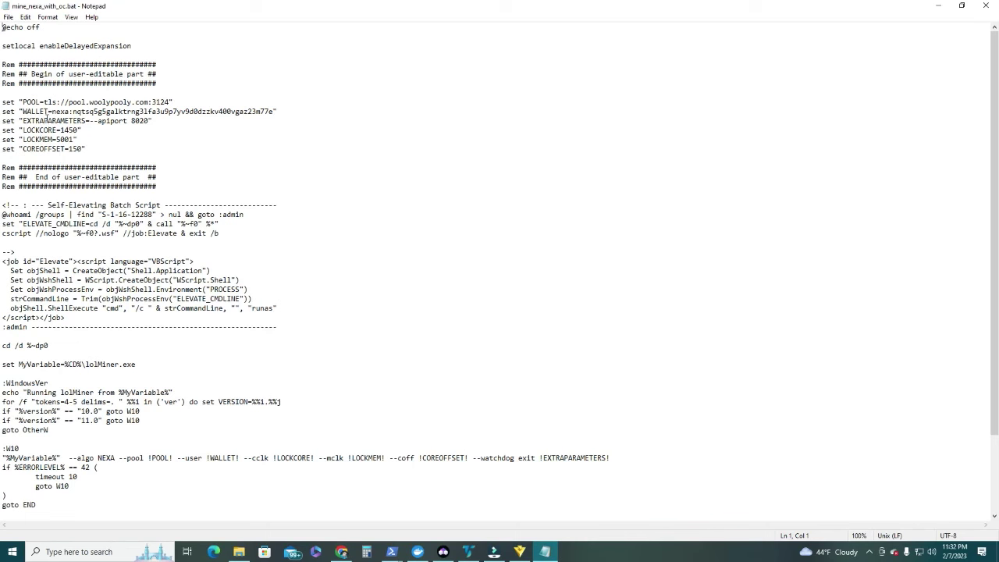
{"action": "left_click", "coordinate": [87, 53]}
{"action": "key", "text": "Delete"}
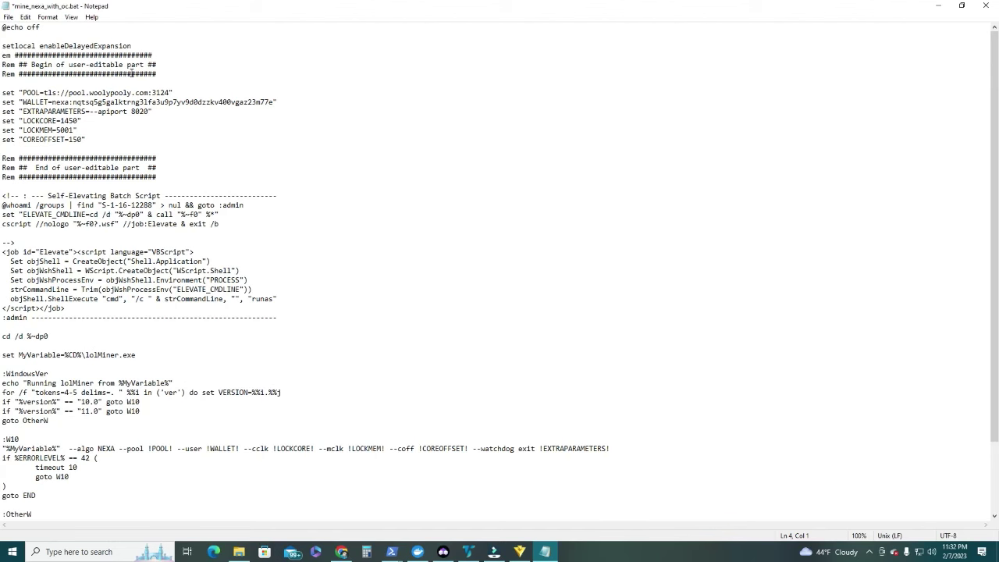
{"action": "key", "text": "Return"}
{"action": "type", "text": "R"}
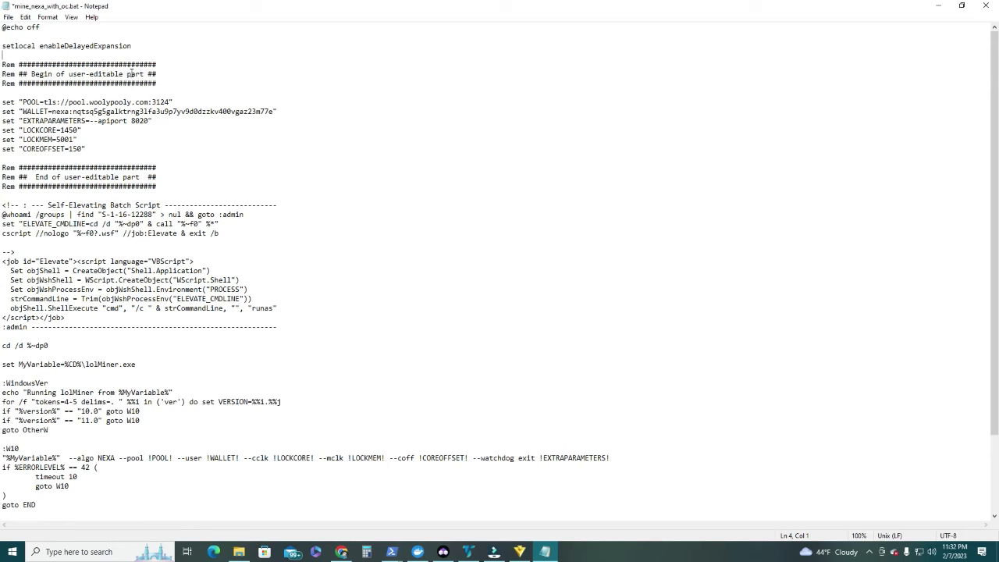
{"action": "key", "text": "Return"}
{"action": "key", "text": "Return"}
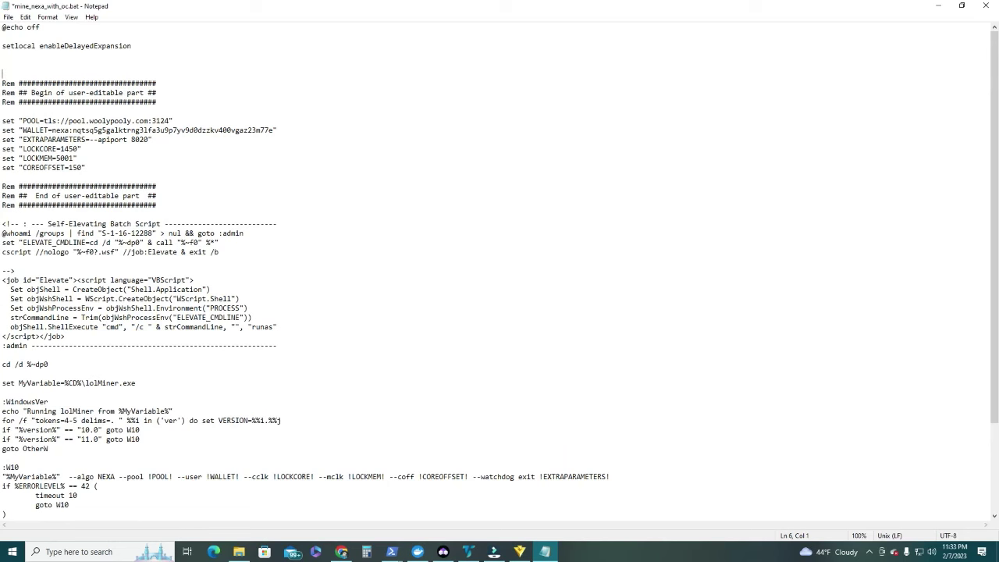
{"action": "key", "text": "ctrl+v"}
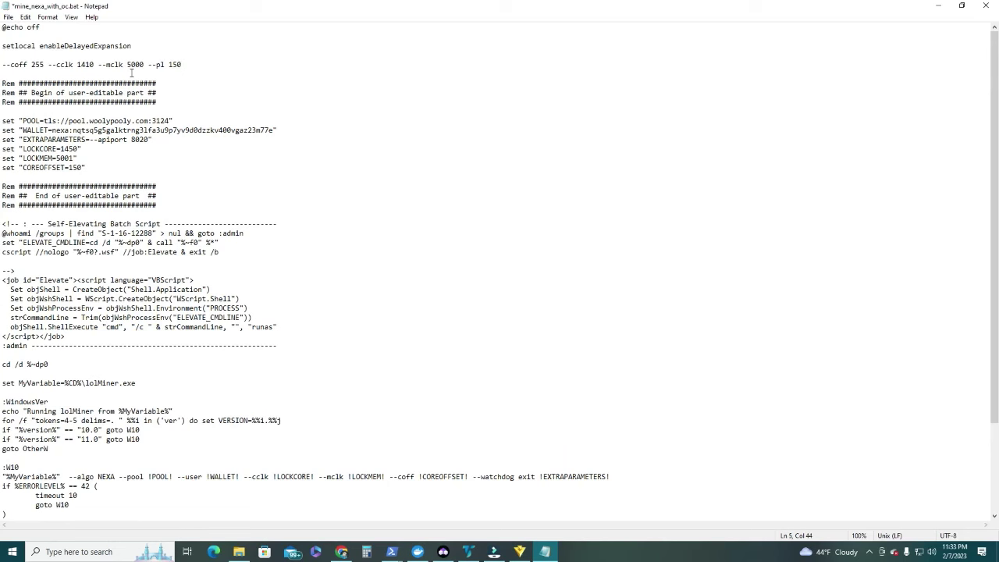
{"action": "key", "text": "ctrl+shift+Left"}
{"action": "key", "text": "ctrl+shift+Left"}
{"action": "key", "text": "ctrl+shift+Left"}
{"action": "left_click", "coordinate": [203, 66]}
{"action": "key", "text": "shift+Home"}
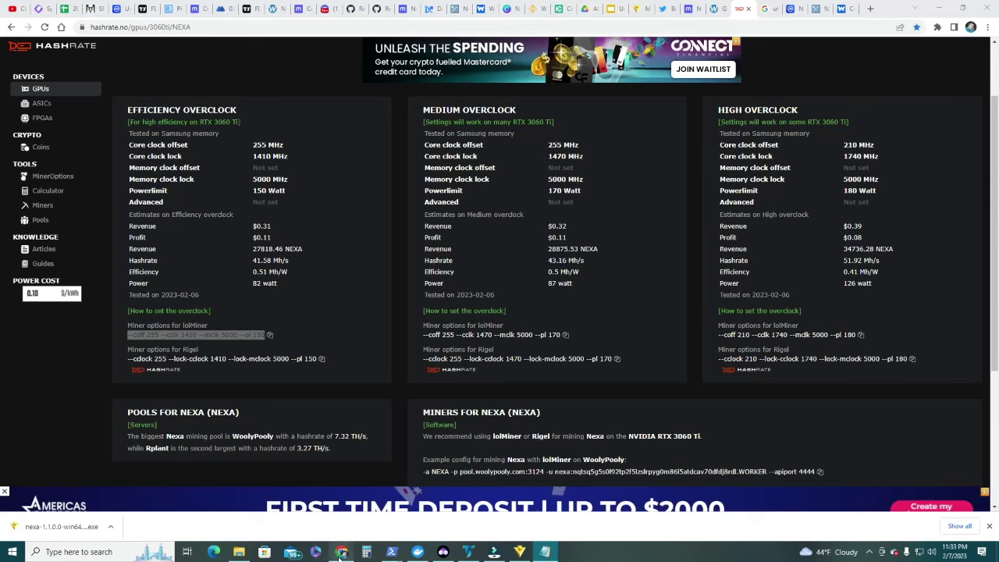
Copy WoolyPooly's USA address for Nexa PPLNS and set the batch file's POOL to tls://pool.us.woolypooly.com:3124
{"action": "left_click", "coordinate": [341, 552]}
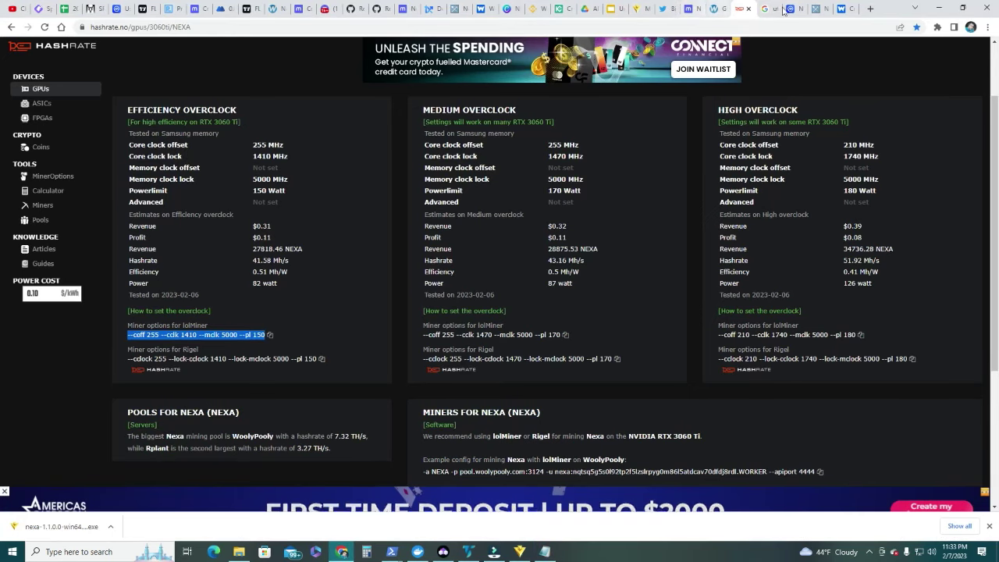
{"action": "left_click", "coordinate": [844, 8]}
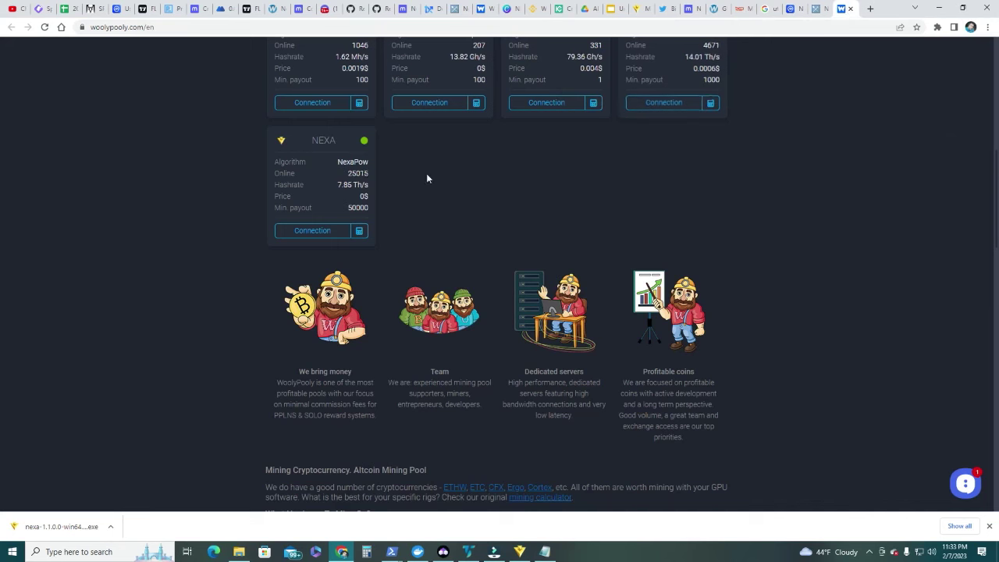
{"action": "left_click", "coordinate": [341, 235]}
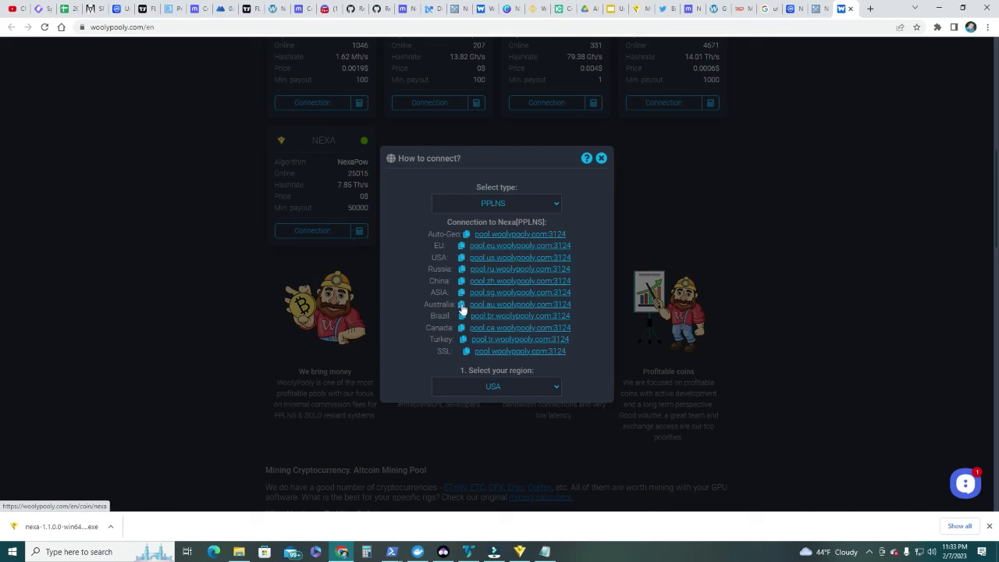
{"action": "left_click", "coordinate": [462, 258]}
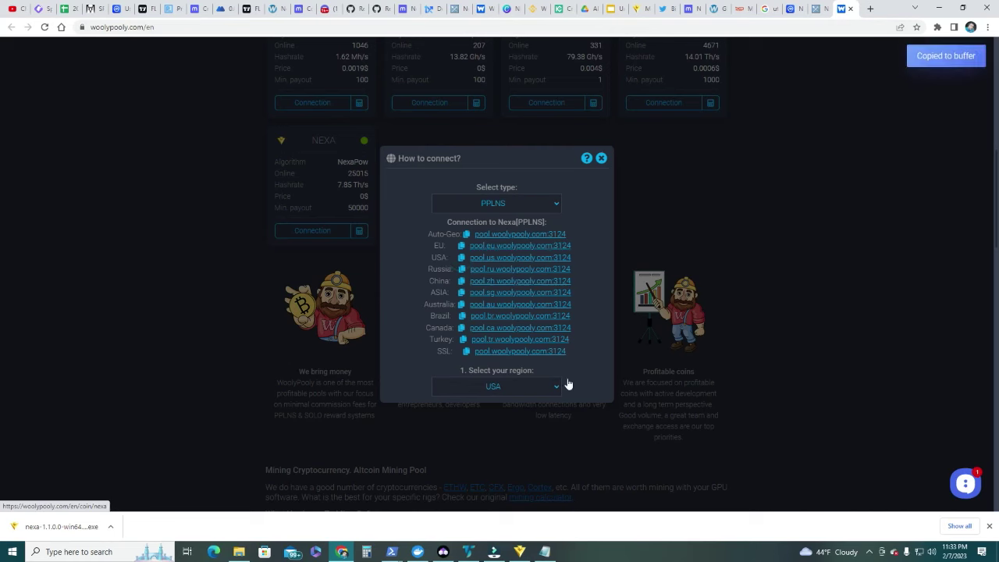
{"action": "left_click", "coordinate": [545, 552]}
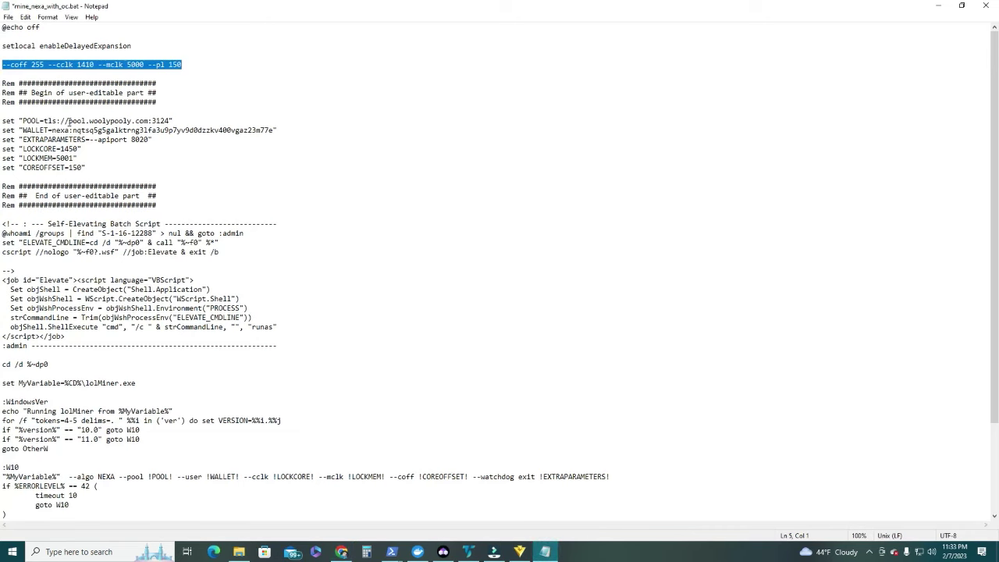
{"action": "left_click_drag", "start_coordinate": [68, 121], "coordinate": [154, 121]}
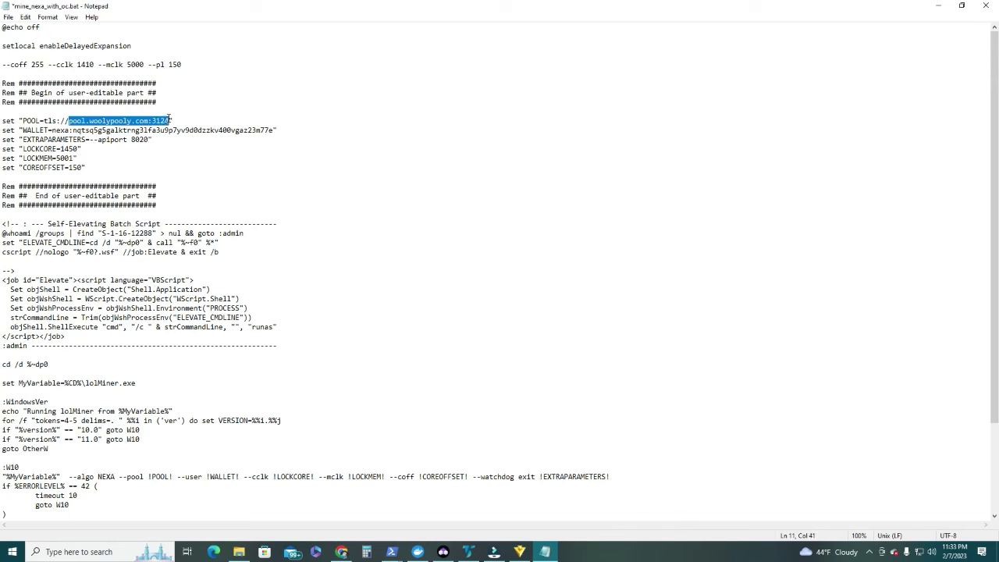
{"action": "key", "text": "ctrl+v"}
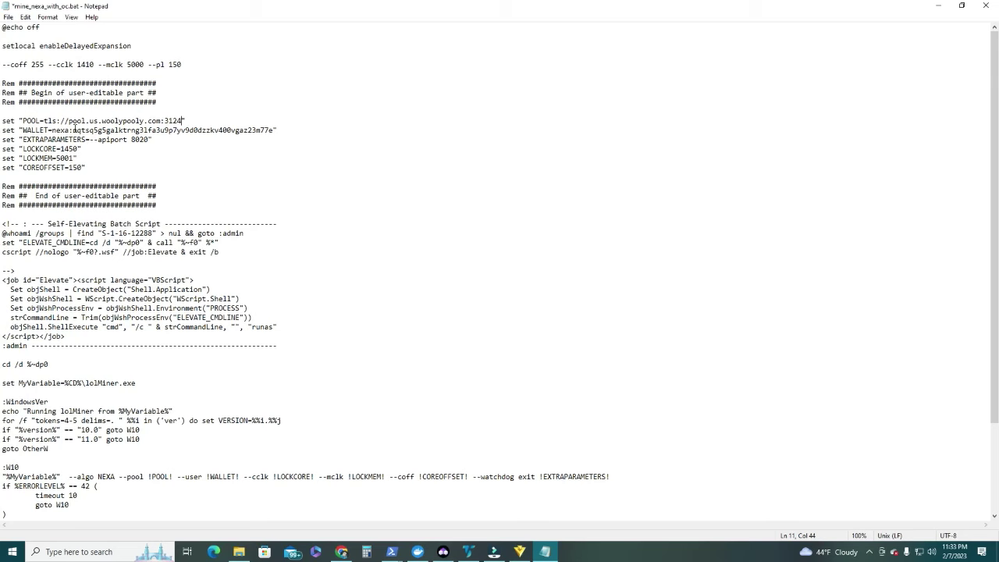
Switch to the Nexa wallet and copy the receiving address labelled Mining from the receiving addresses
{"action": "left_click", "coordinate": [520, 551]}
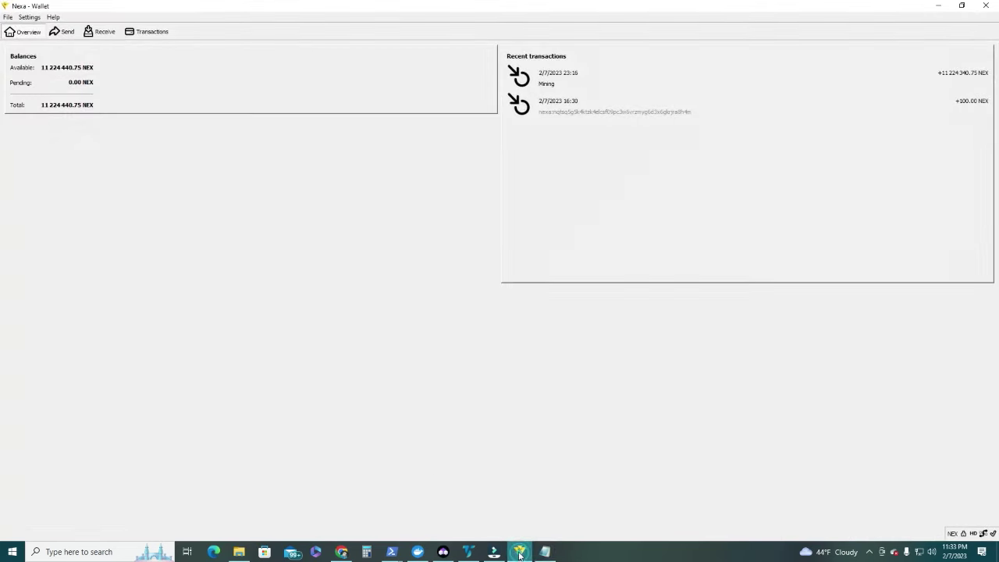
{"action": "left_click", "coordinate": [8, 17]}
{"action": "left_click", "coordinate": [39, 93]}
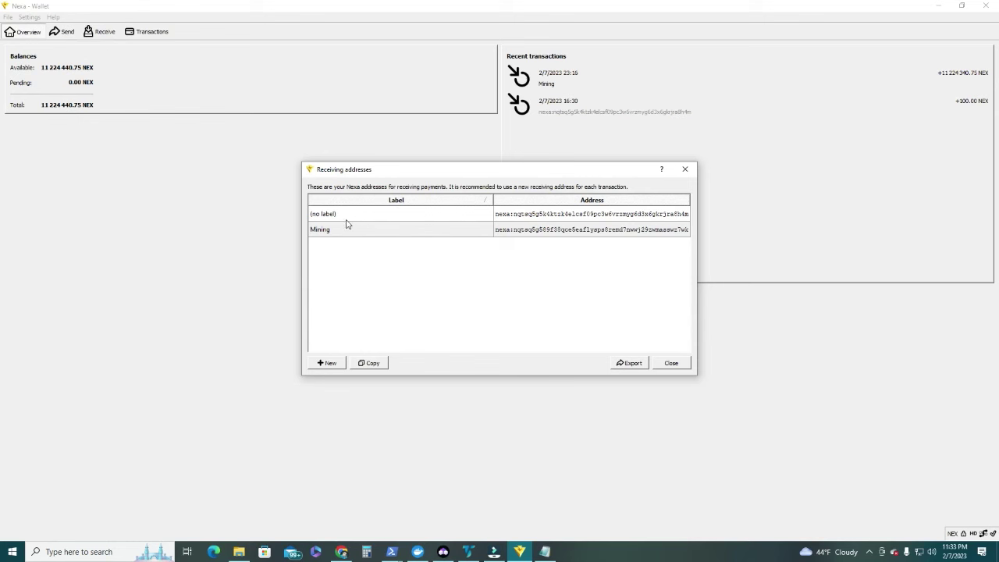
{"action": "left_click", "coordinate": [329, 363]}
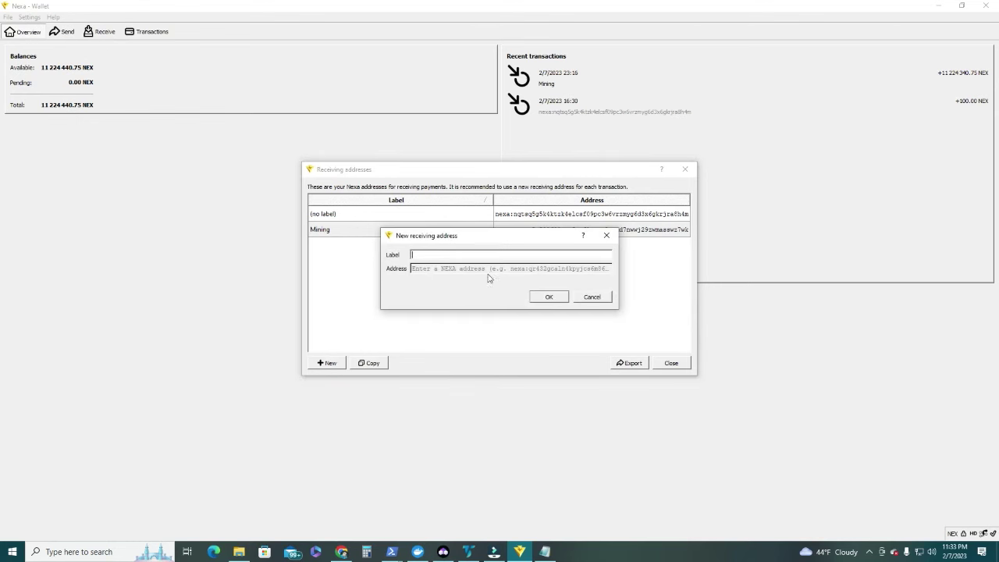
{"action": "left_click", "coordinate": [581, 299]}
{"action": "left_click", "coordinate": [379, 232]}
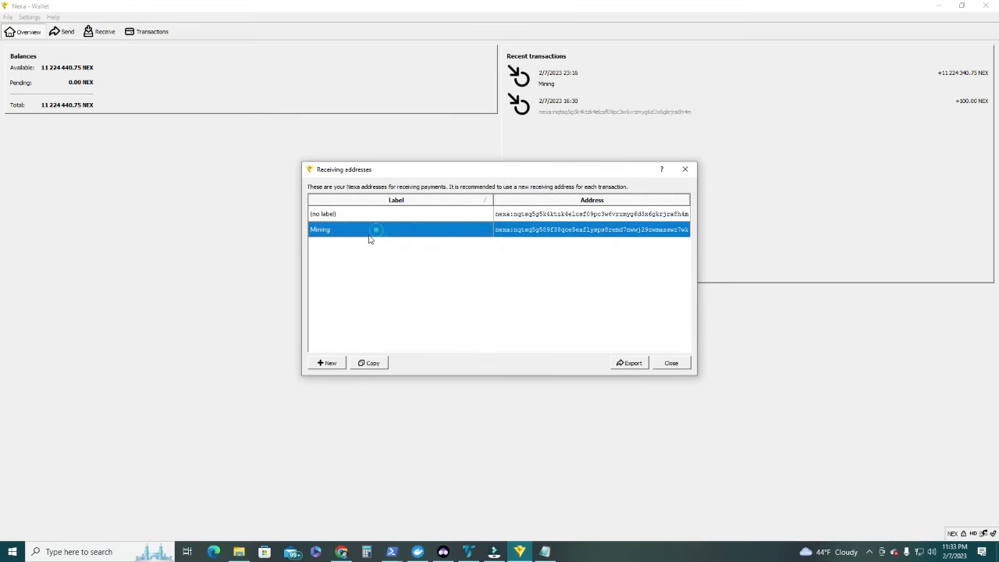
{"action": "left_click", "coordinate": [377, 364]}
{"action": "left_click", "coordinate": [378, 364]}
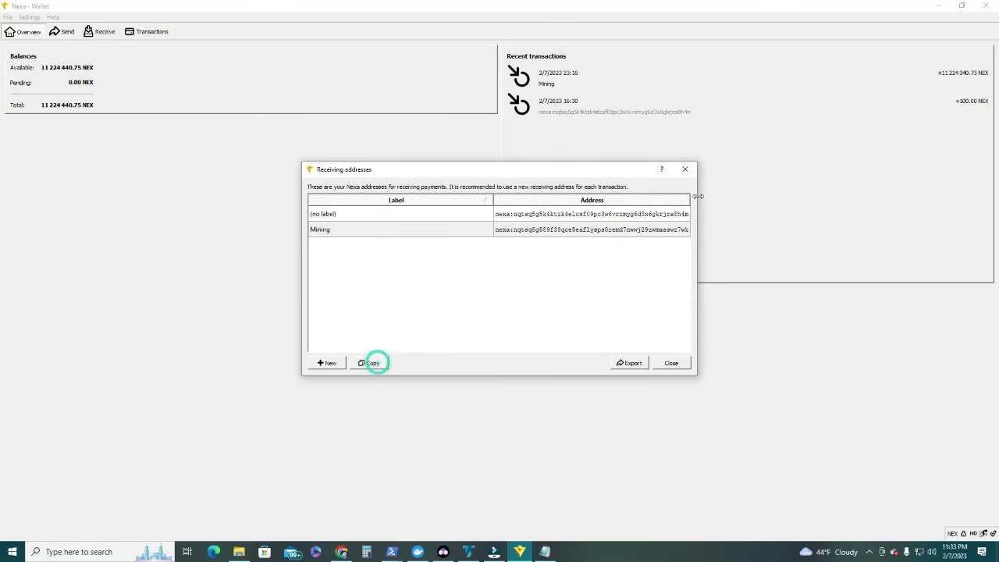
{"action": "left_click", "coordinate": [669, 363]}
Return to the batch file and replace the WALLET address with the copied mining address
{"action": "left_click", "coordinate": [940, 6]}
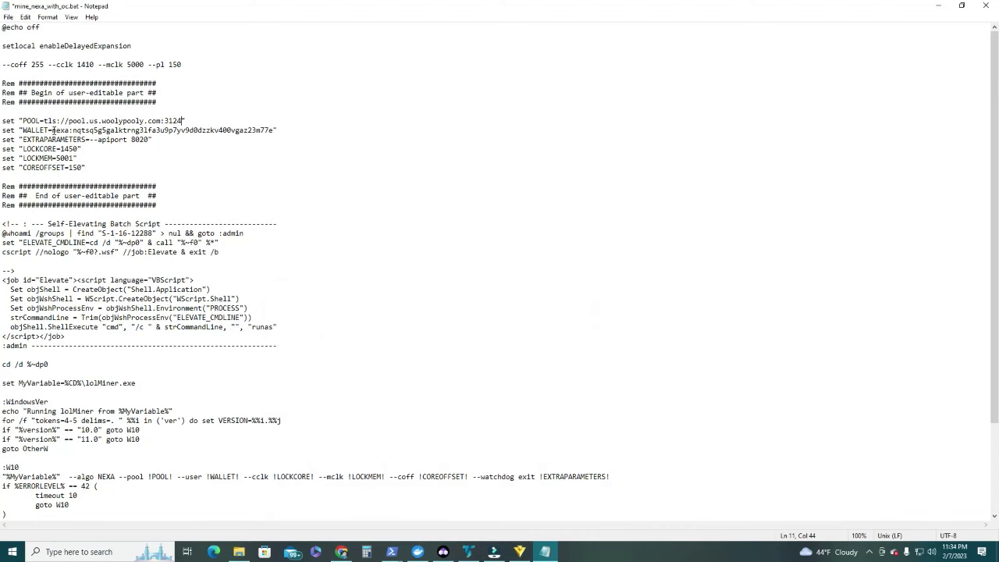
{"action": "left_click_drag", "start_coordinate": [51, 131], "coordinate": [274, 130]}
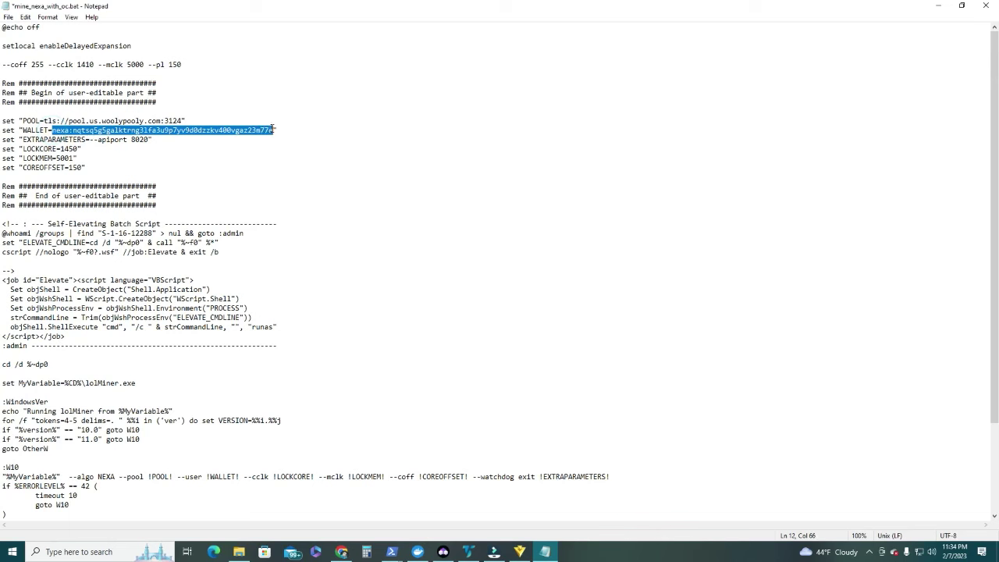
{"action": "key", "text": "ctrl+v"}
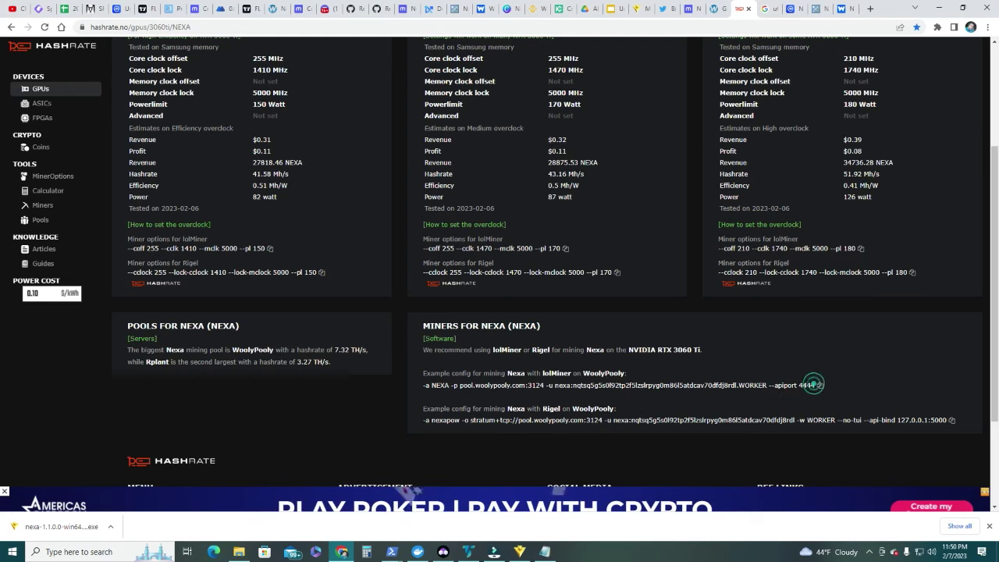
Copy the API port option from hashrate.no's lolMiner example config and set EXTRAPARAMETERS to --apiport 4444 in the batch file
{"action": "left_click_drag", "start_coordinate": [816, 385], "coordinate": [771, 389]}
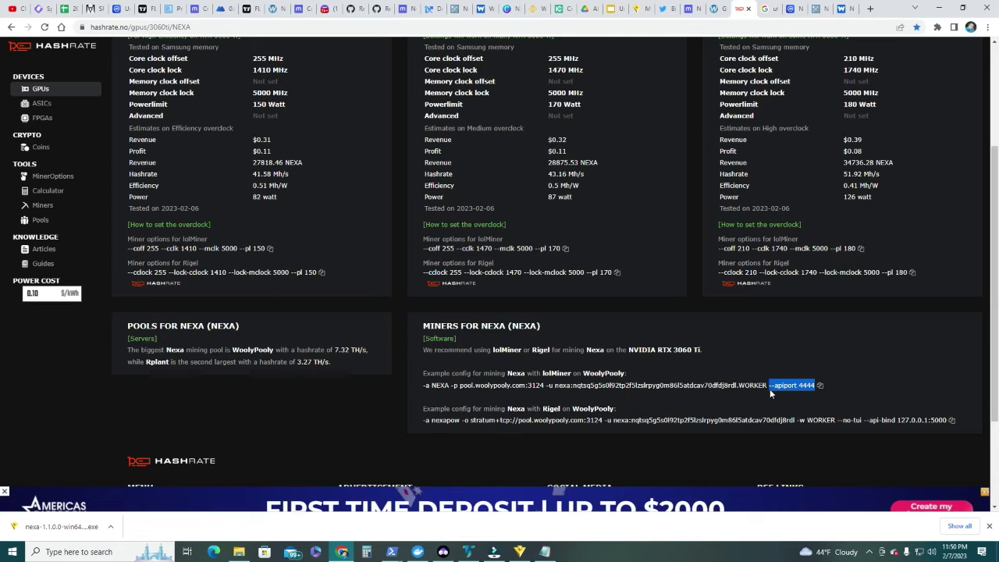
{"action": "left_click", "coordinate": [545, 552]}
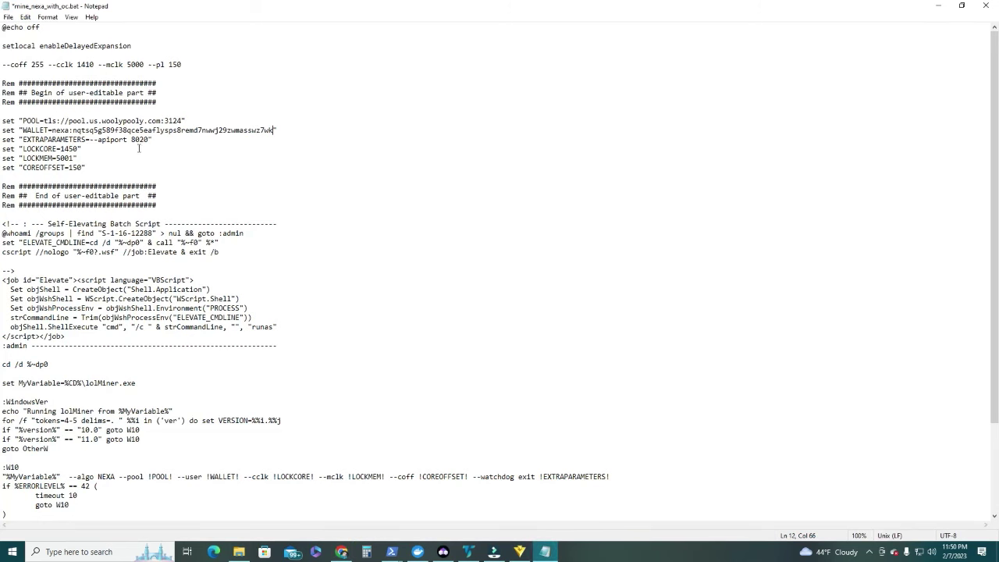
{"action": "left_click_drag", "start_coordinate": [150, 139], "coordinate": [90, 140]}
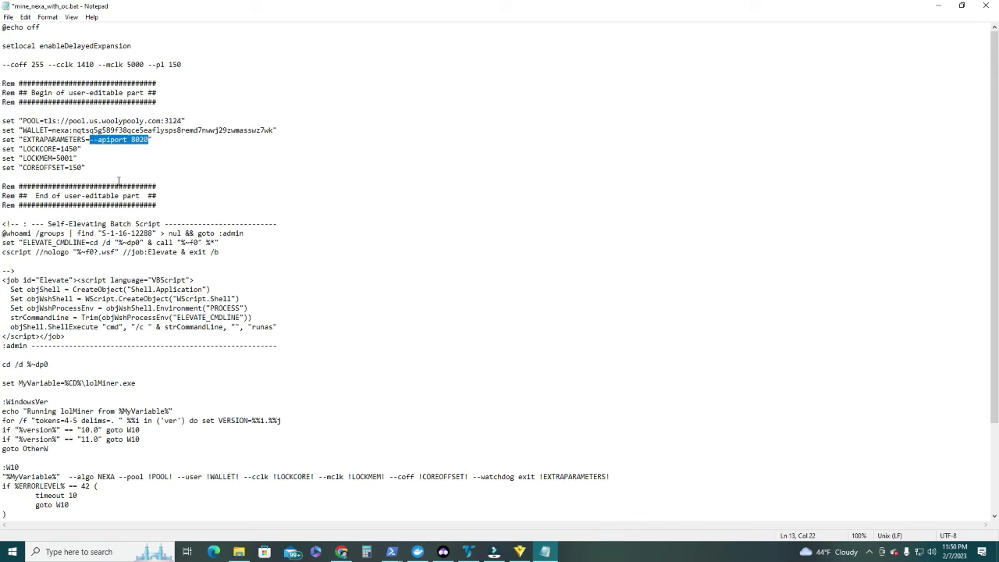
{"action": "key", "text": "ctrl+v"}
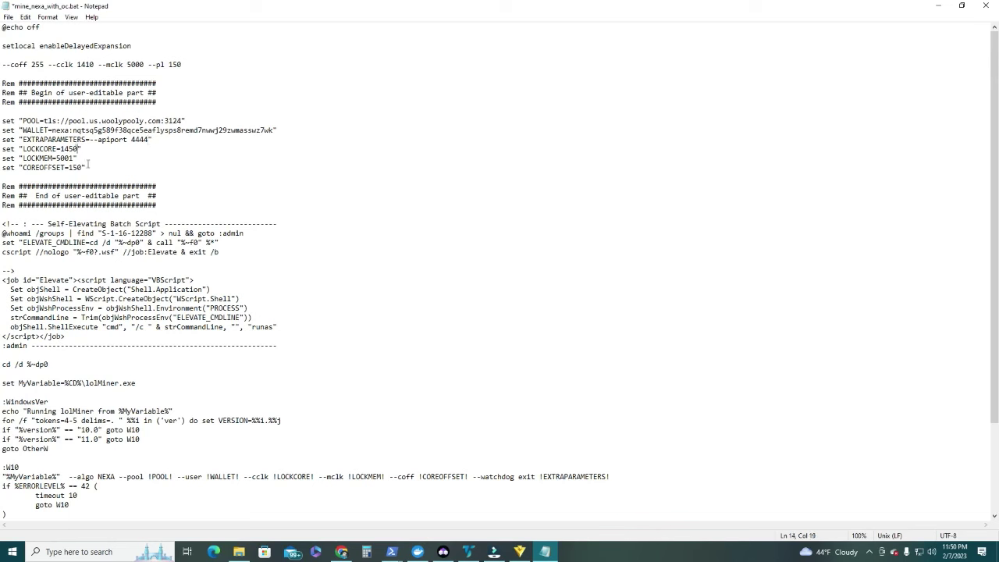
Set the LOCKCORE value in the batch file to 1410
{"action": "left_click_drag", "start_coordinate": [80, 148], "coordinate": [70, 148]}
{"action": "key", "text": "BackSpace"}
{"action": "type", "text": "10"}
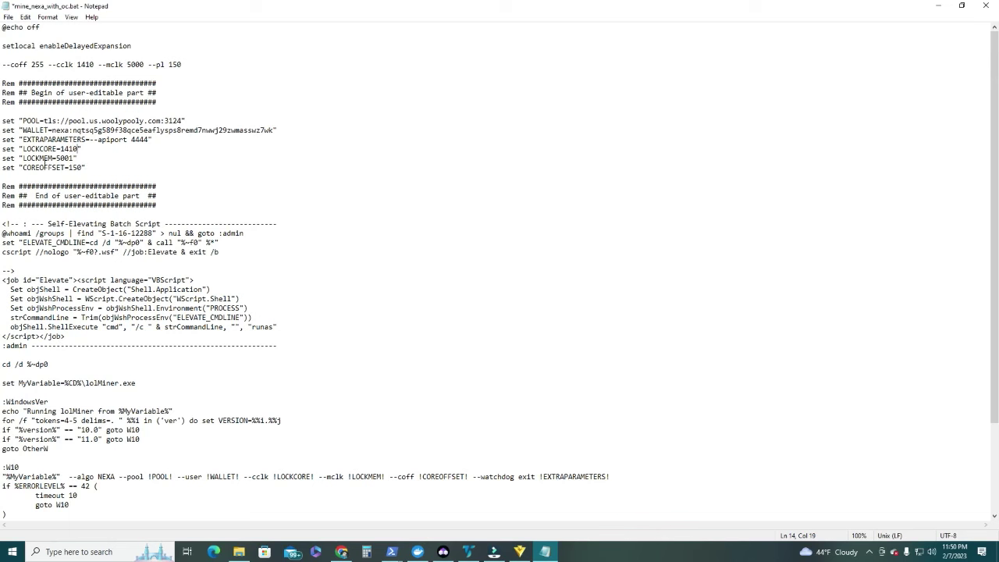